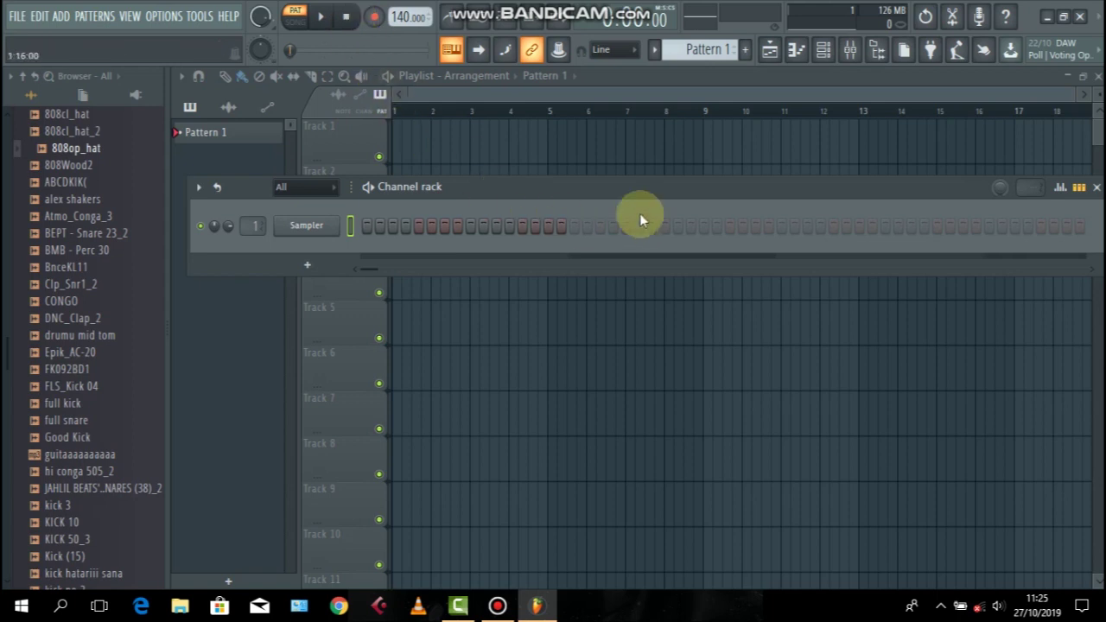
- Narrow the channel rack and close the playlist to leave the rack on its own in the workspace
{"action": "left_click_drag", "start_coordinate": [1100, 245], "coordinate": [951, 221]}
{"action": "left_click", "coordinate": [1096, 77]}
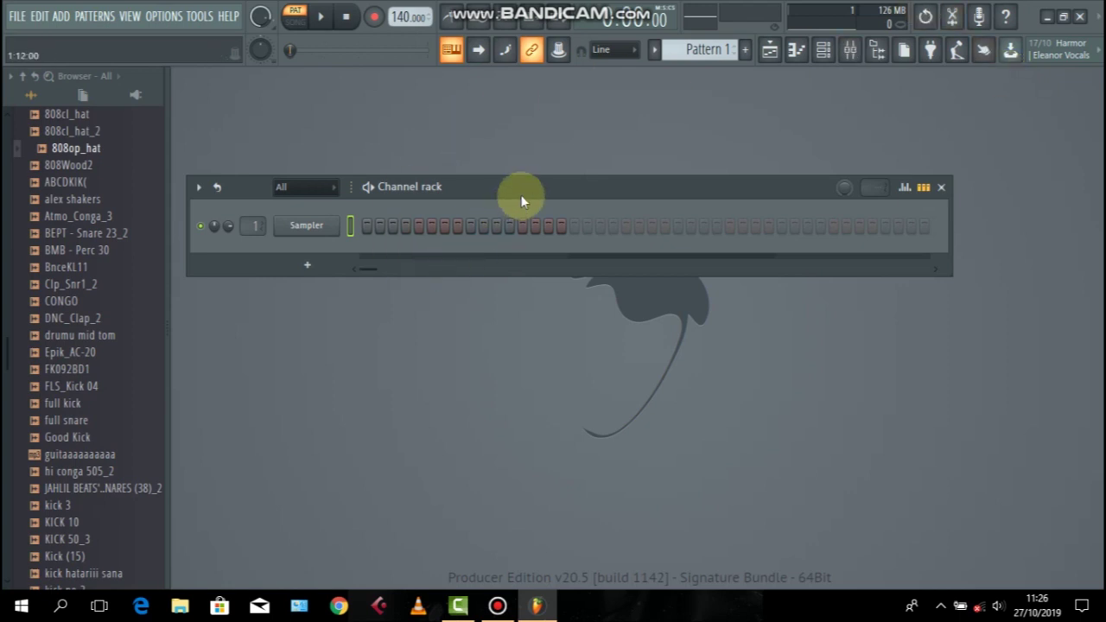
{"action": "left_click_drag", "start_coordinate": [528, 204], "coordinate": [562, 198]}
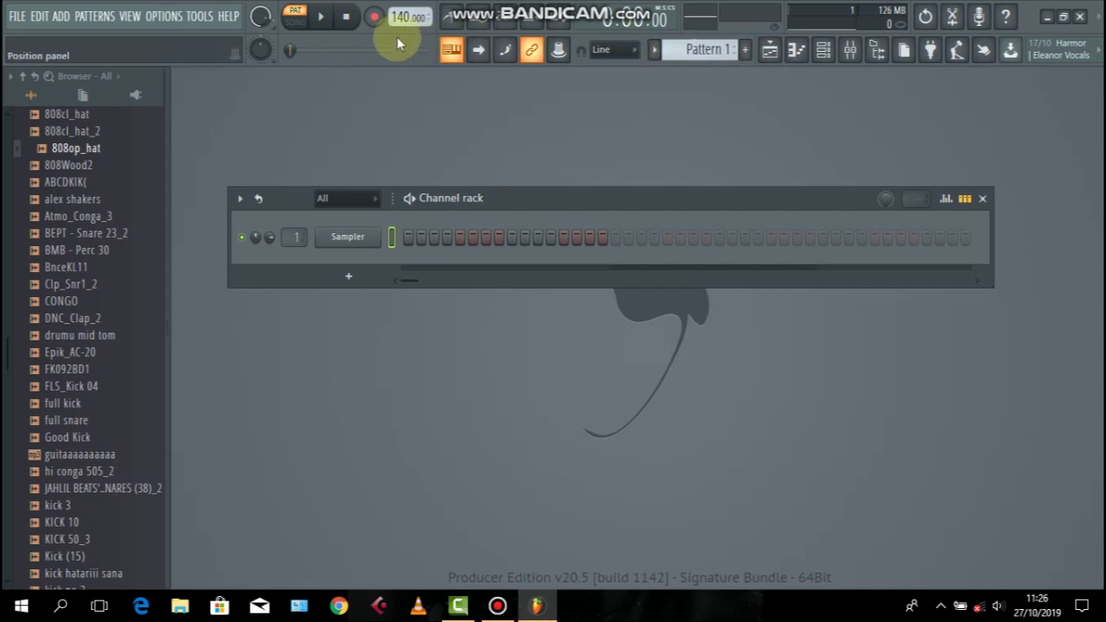
- Set the project tempo to 100 BPM
{"action": "left_click_drag", "start_coordinate": [406, 16], "coordinate": [406, 35]}
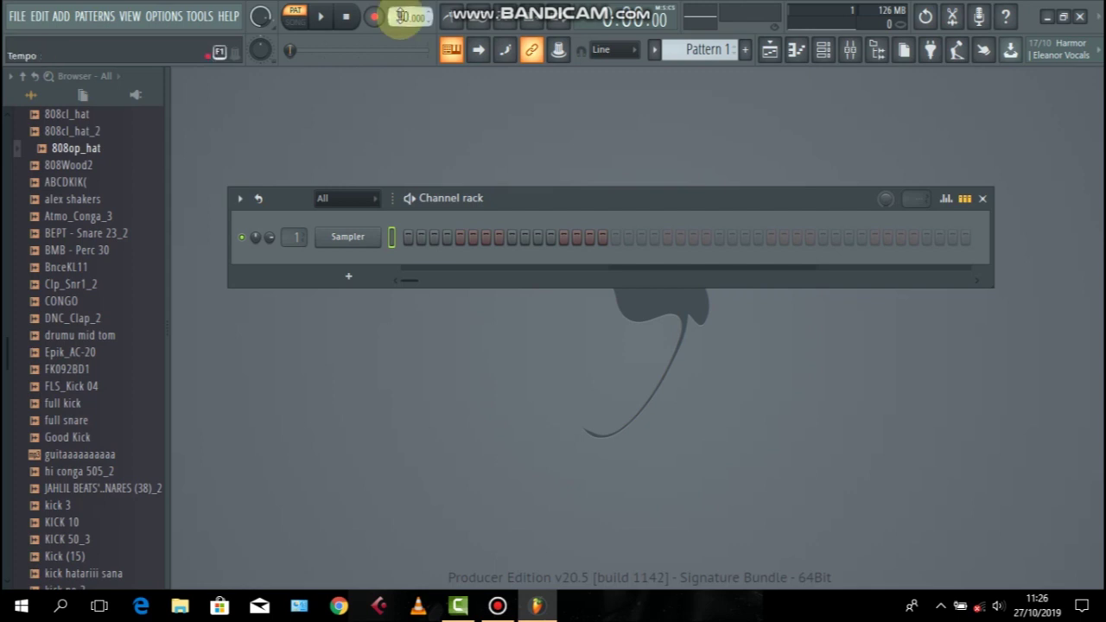
{"action": "left_click_drag", "start_coordinate": [402, 16], "coordinate": [402, 9]}
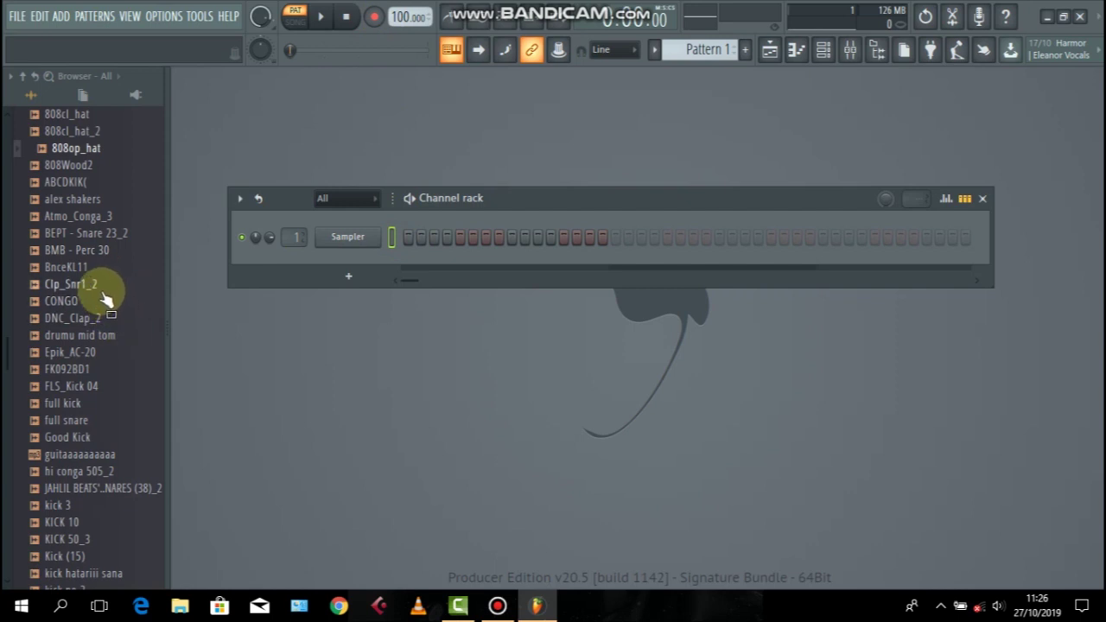
- Find the Linn Rim sample in the browser, preview it and load it onto the default Sampler channel
{"action": "scroll", "coordinate": [103, 297], "scroll_direction": "down", "scroll_amount": 12}
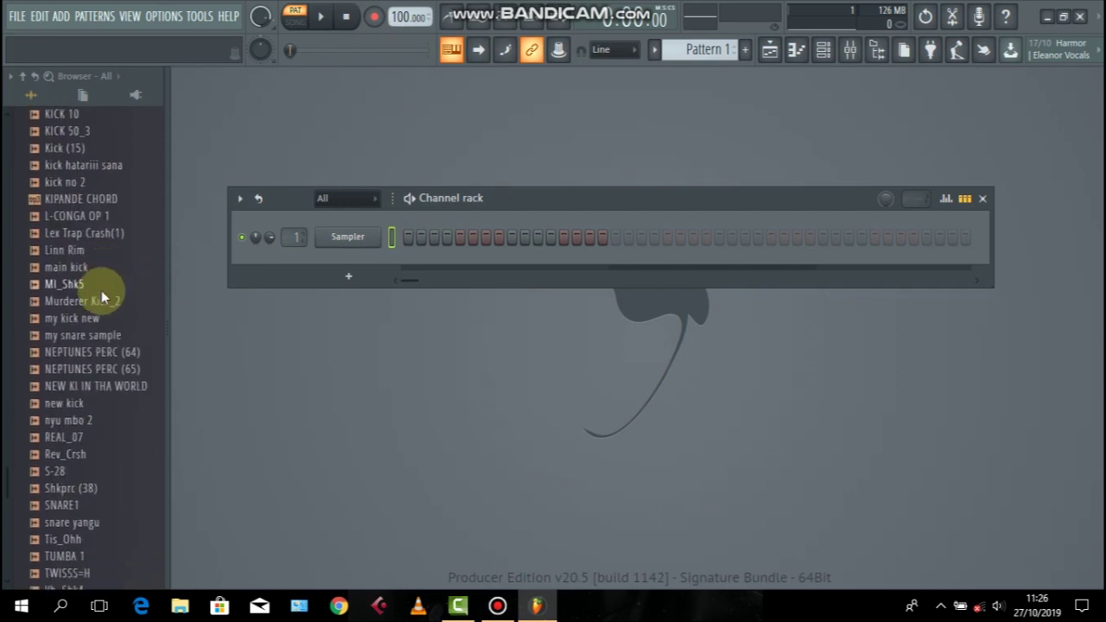
{"action": "scroll", "coordinate": [101, 296], "scroll_direction": "up", "scroll_amount": 6}
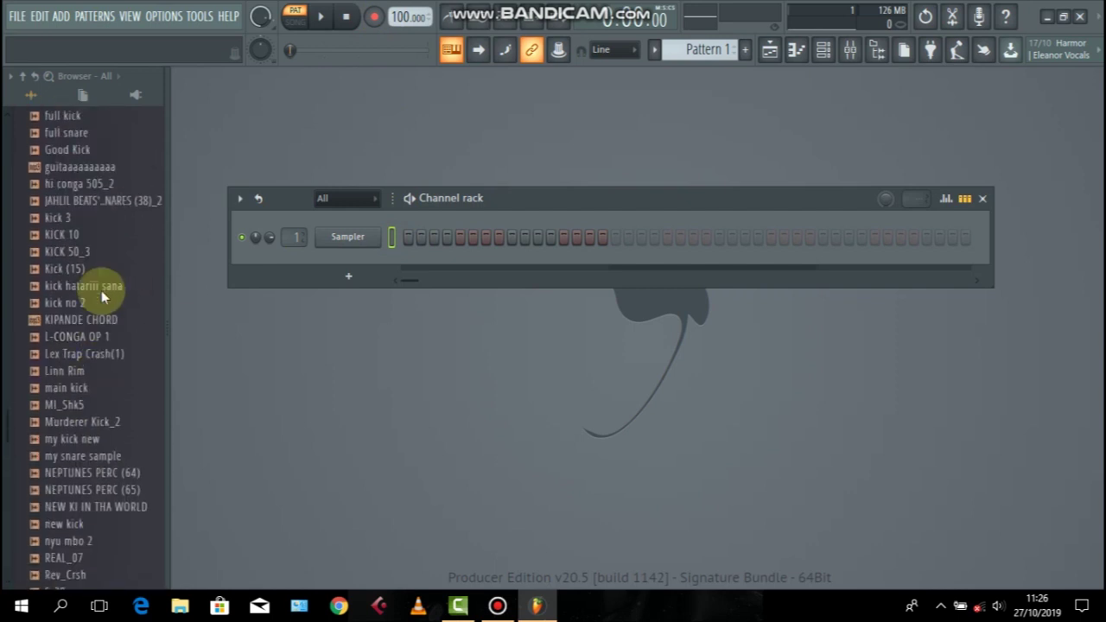
{"action": "scroll", "coordinate": [101, 294], "scroll_direction": "down", "scroll_amount": 2}
{"action": "scroll", "coordinate": [101, 295], "scroll_direction": "up", "scroll_amount": 2}
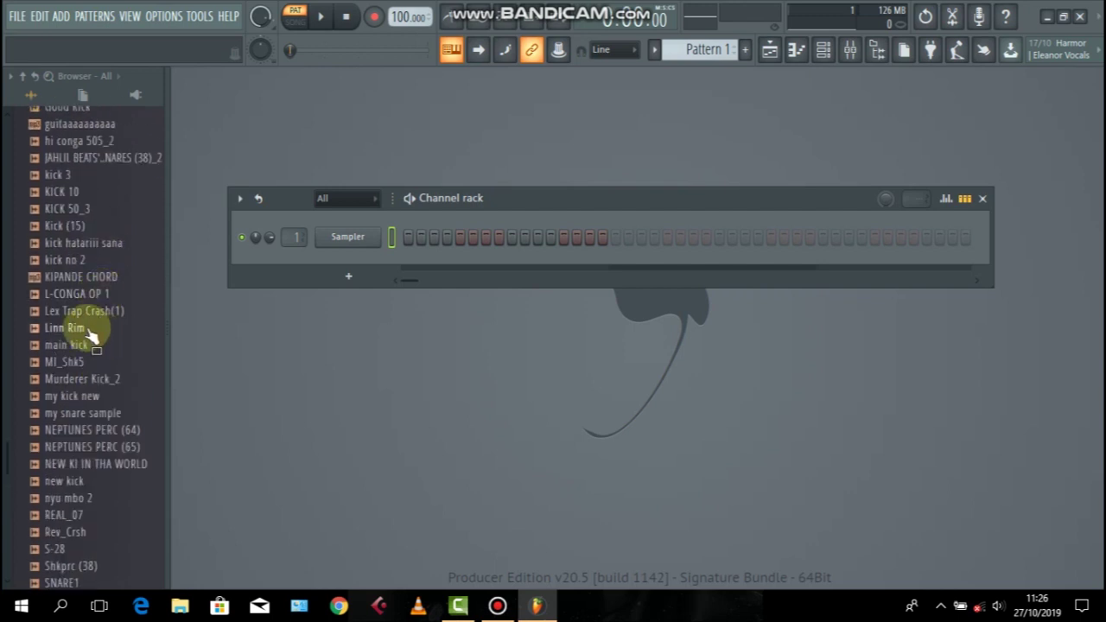
{"action": "left_click", "coordinate": [86, 330]}
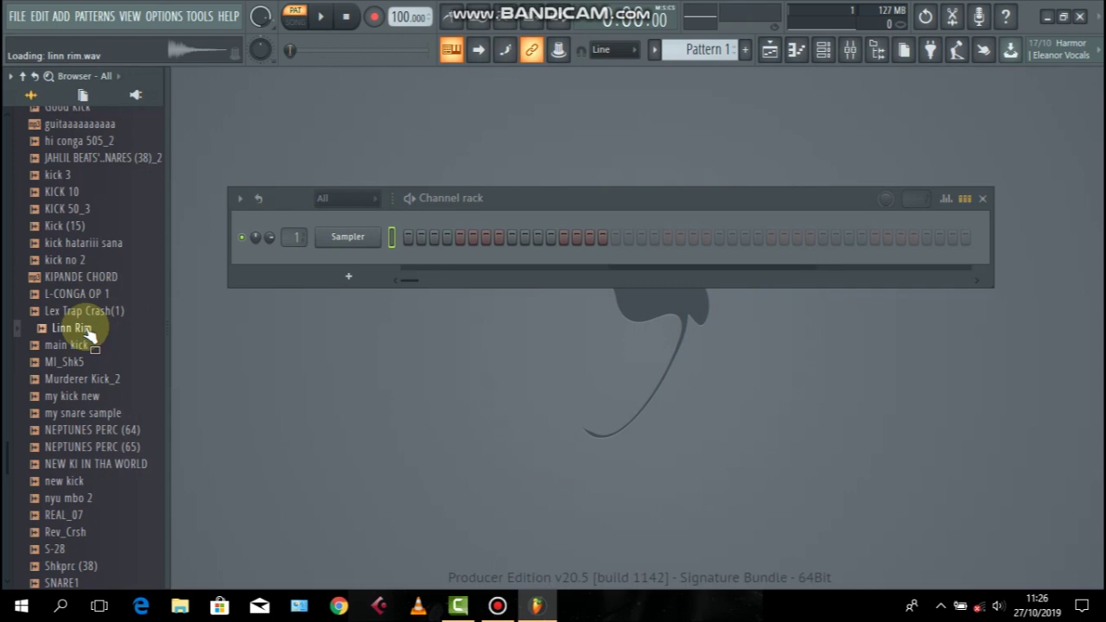
{"action": "left_click_drag", "start_coordinate": [86, 332], "coordinate": [358, 238]}
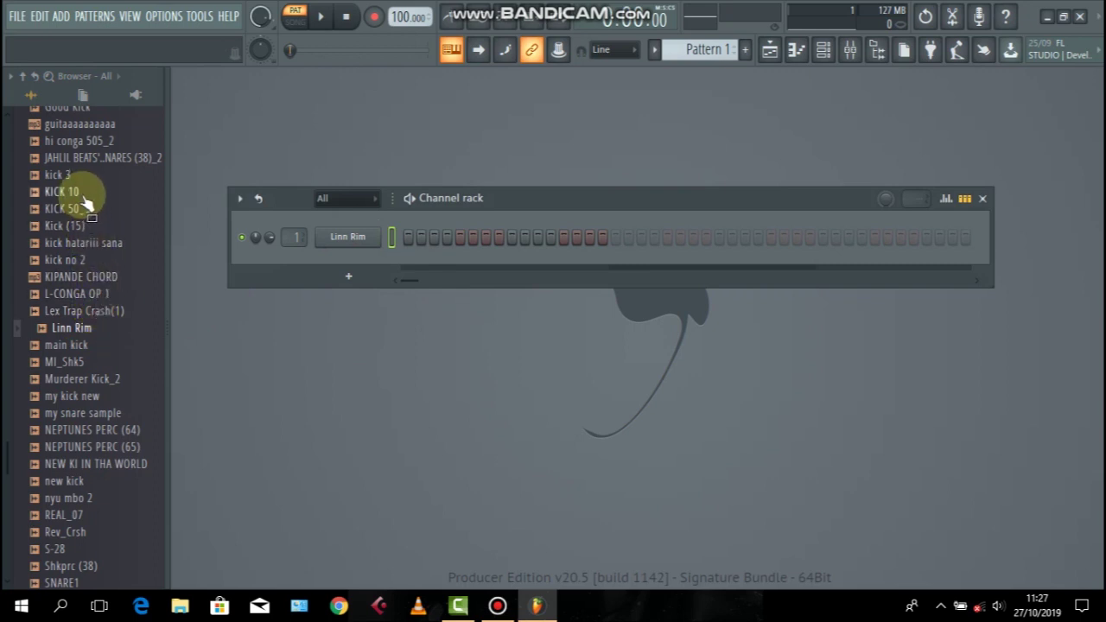
- Audition several kick samples and add Good Kick as a new channel above Linn Rim
{"action": "left_click", "coordinate": [76, 259]}
{"action": "left_click", "coordinate": [74, 226]}
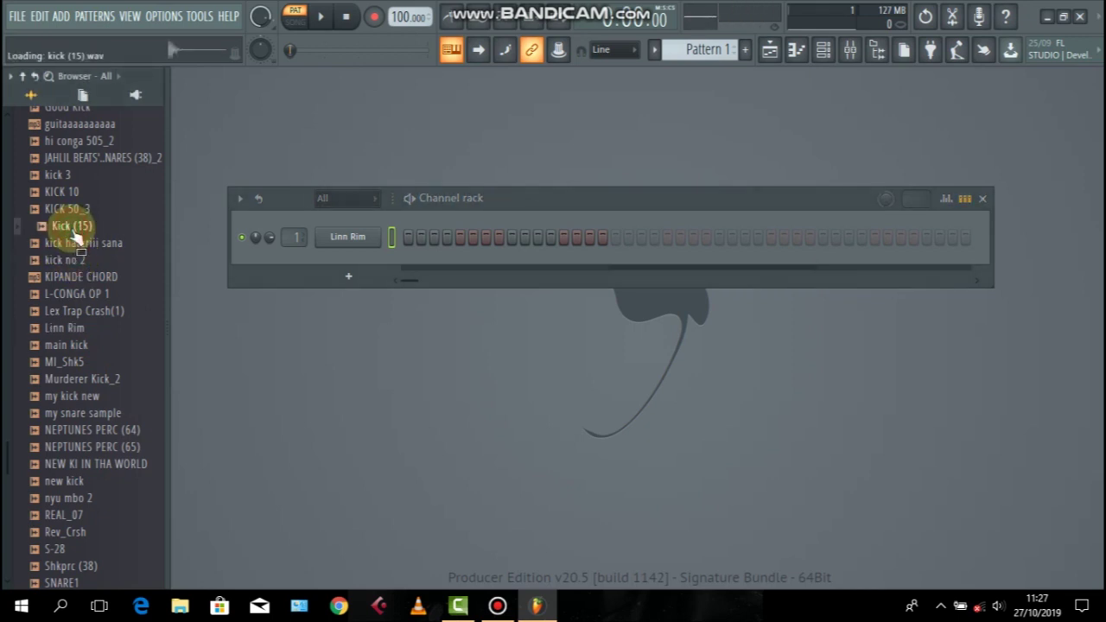
{"action": "scroll", "coordinate": [74, 226], "scroll_direction": "up", "scroll_amount": 5}
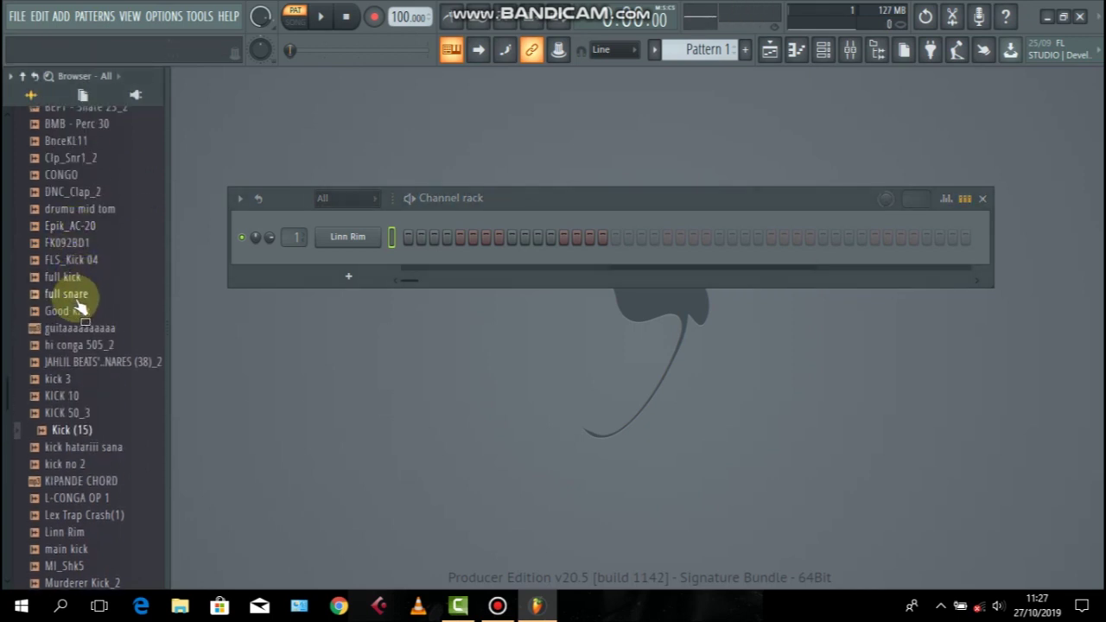
{"action": "left_click", "coordinate": [69, 311]}
{"action": "left_click_drag", "start_coordinate": [80, 314], "coordinate": [368, 213]}
- Preview the 26i-prc06 percussion sample and add it as a new channel below Linn Rim
{"action": "scroll", "coordinate": [105, 264], "scroll_direction": "up", "scroll_amount": 5}
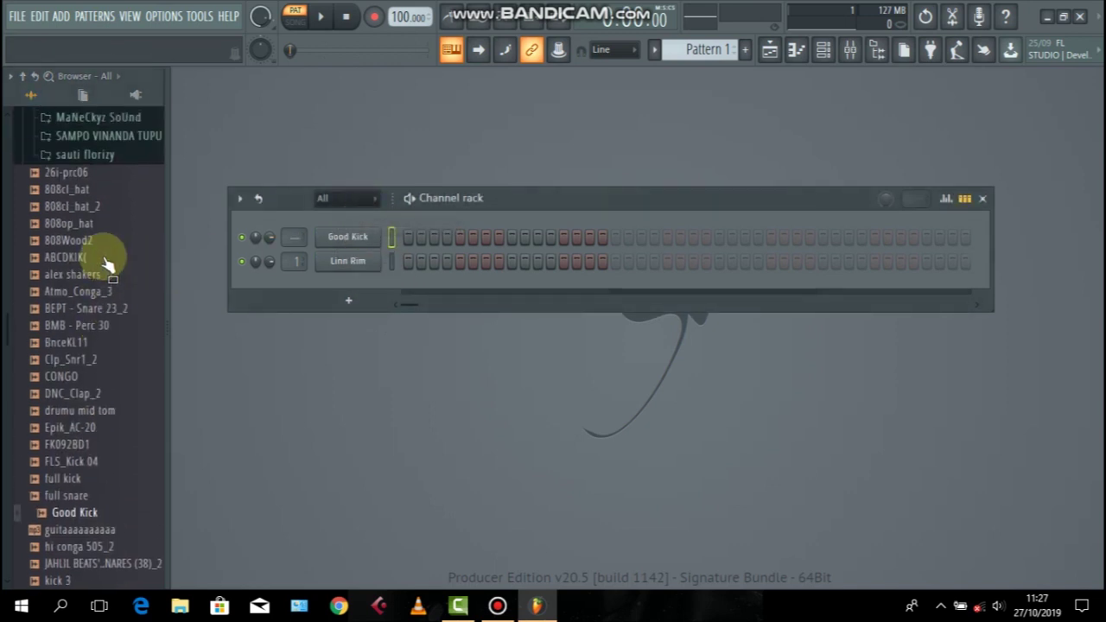
{"action": "scroll", "coordinate": [106, 263], "scroll_direction": "up", "scroll_amount": 3}
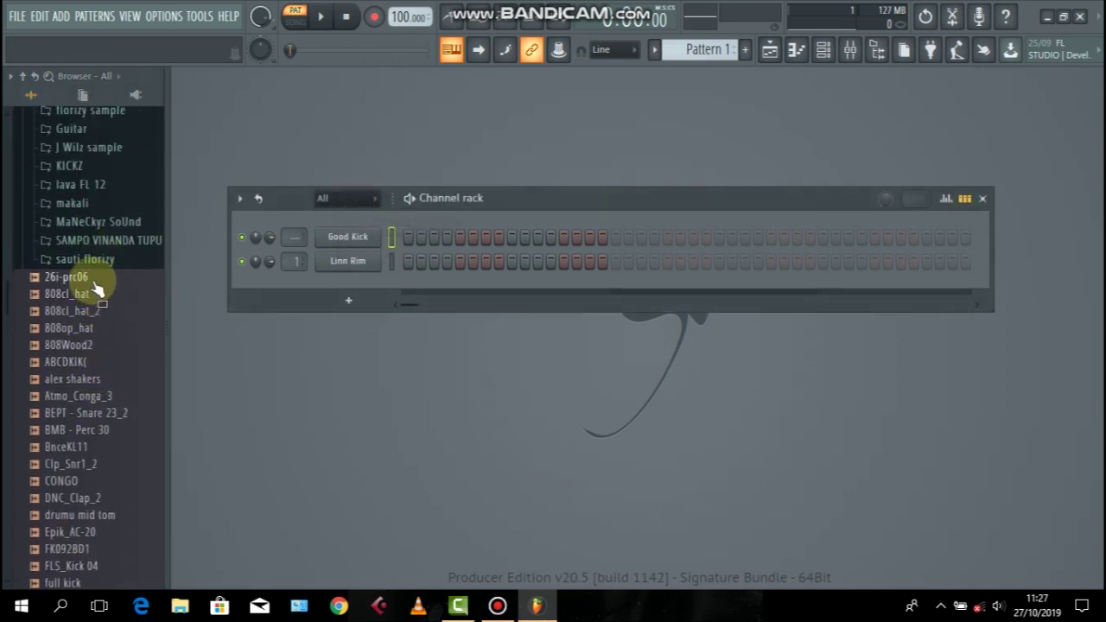
{"action": "left_click", "coordinate": [69, 278]}
{"action": "left_click_drag", "start_coordinate": [93, 283], "coordinate": [361, 277]}
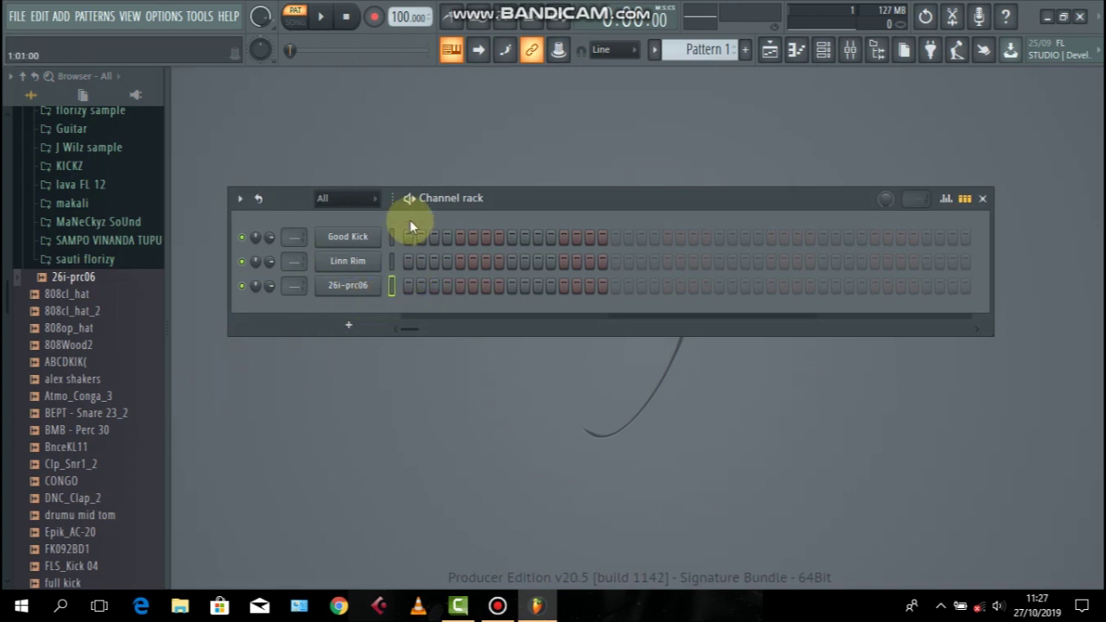
- With the metronome and playback running, program Linn Rim hits on steps 1, 4, 7, 9, 12 and 15
{"action": "left_click", "coordinate": [457, 20]}
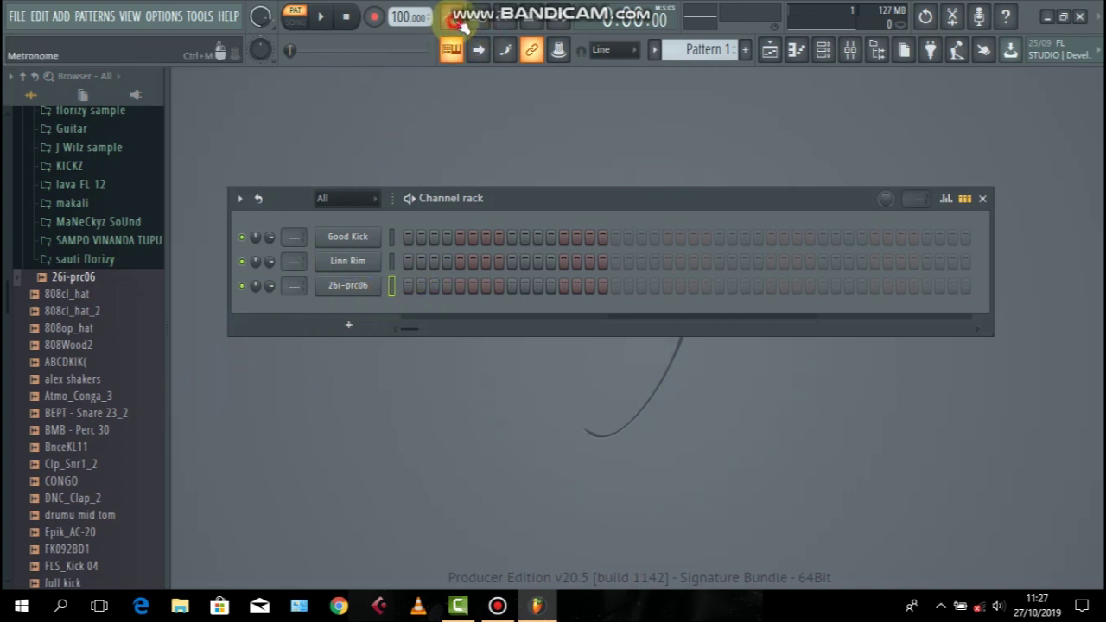
{"action": "left_click", "coordinate": [411, 263]}
{"action": "key", "text": "space"}
{"action": "left_click", "coordinate": [446, 262]}
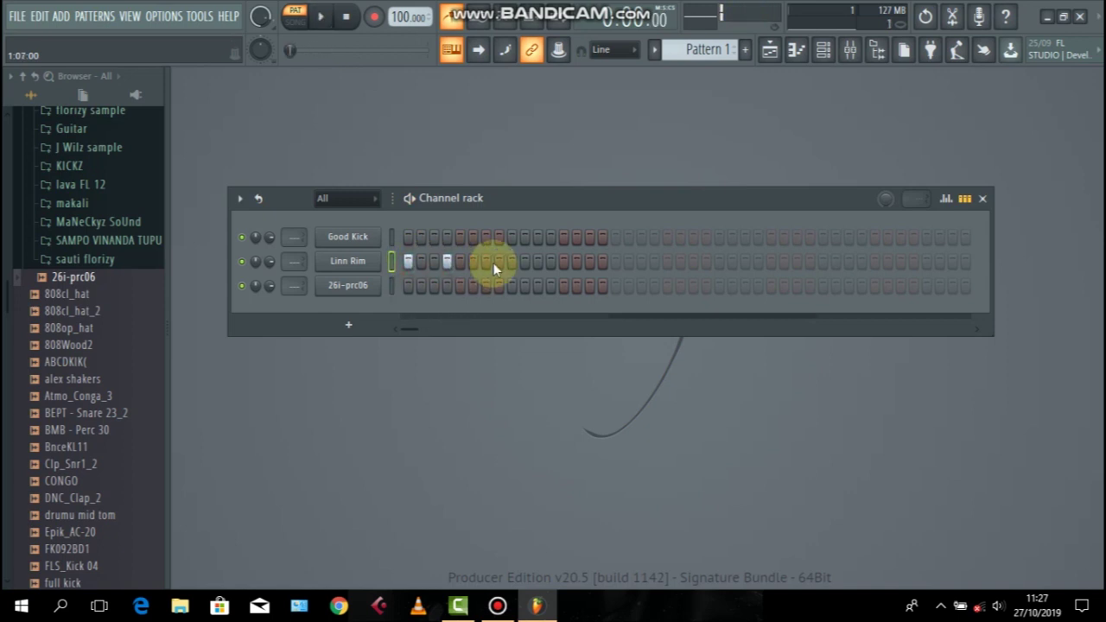
{"action": "left_click", "coordinate": [486, 261]}
{"action": "left_click", "coordinate": [512, 262]}
{"action": "left_click", "coordinate": [551, 262]}
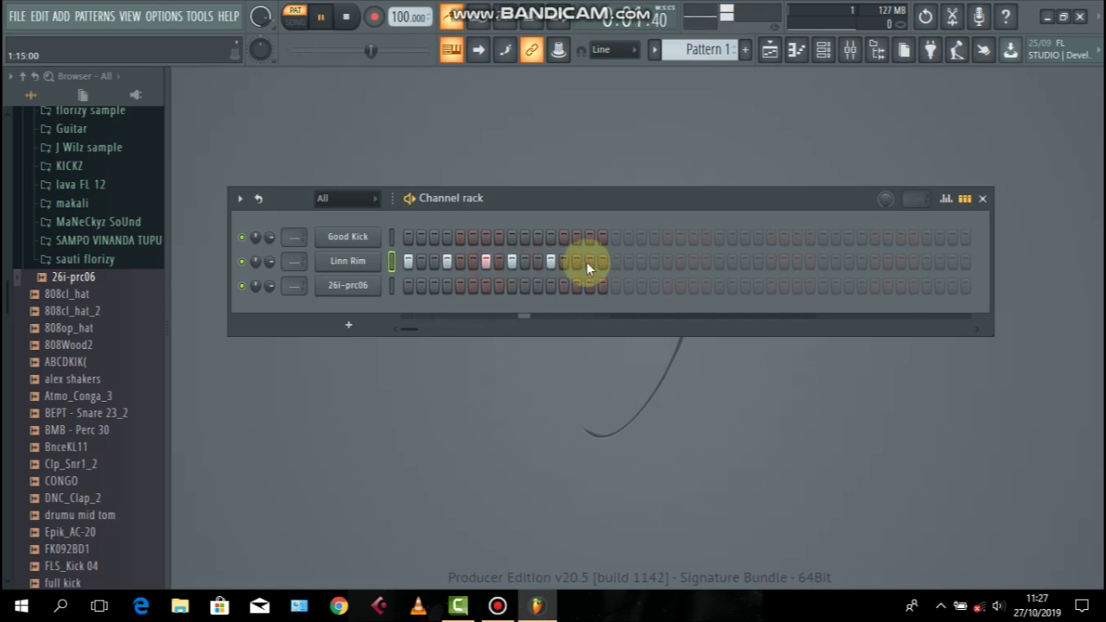
- Normalize the Linn Rim sample and raise its fade-out to about 25% in the channel settings
{"action": "left_click", "coordinate": [348, 262]}
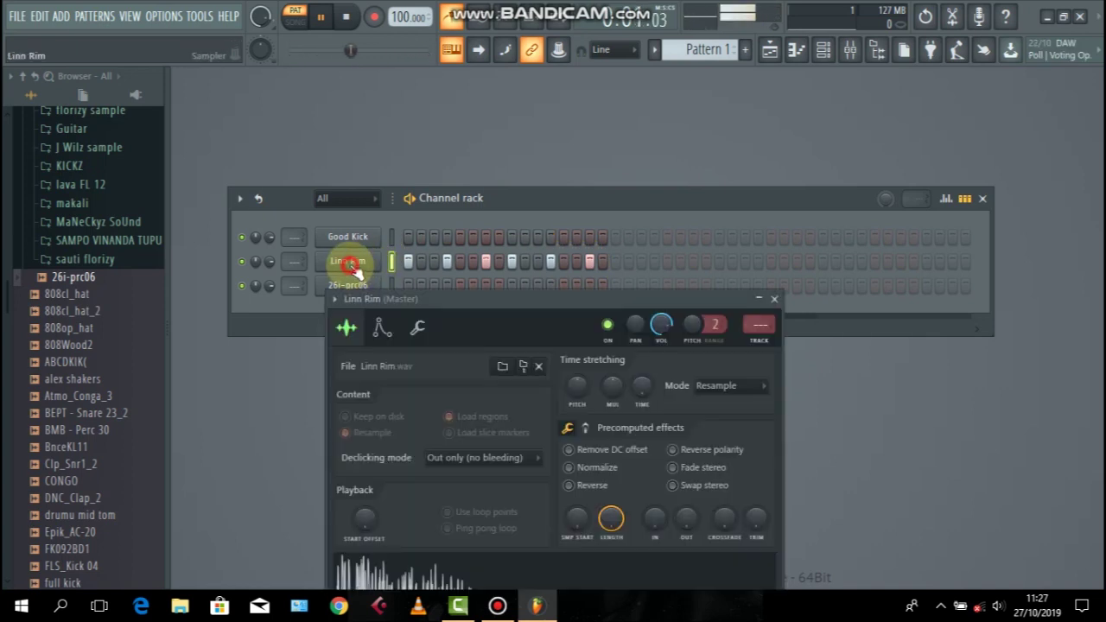
{"action": "left_click_drag", "start_coordinate": [488, 302], "coordinate": [469, 168]}
{"action": "left_click", "coordinate": [562, 337]}
{"action": "left_click_drag", "start_coordinate": [666, 385], "coordinate": [666, 363]}
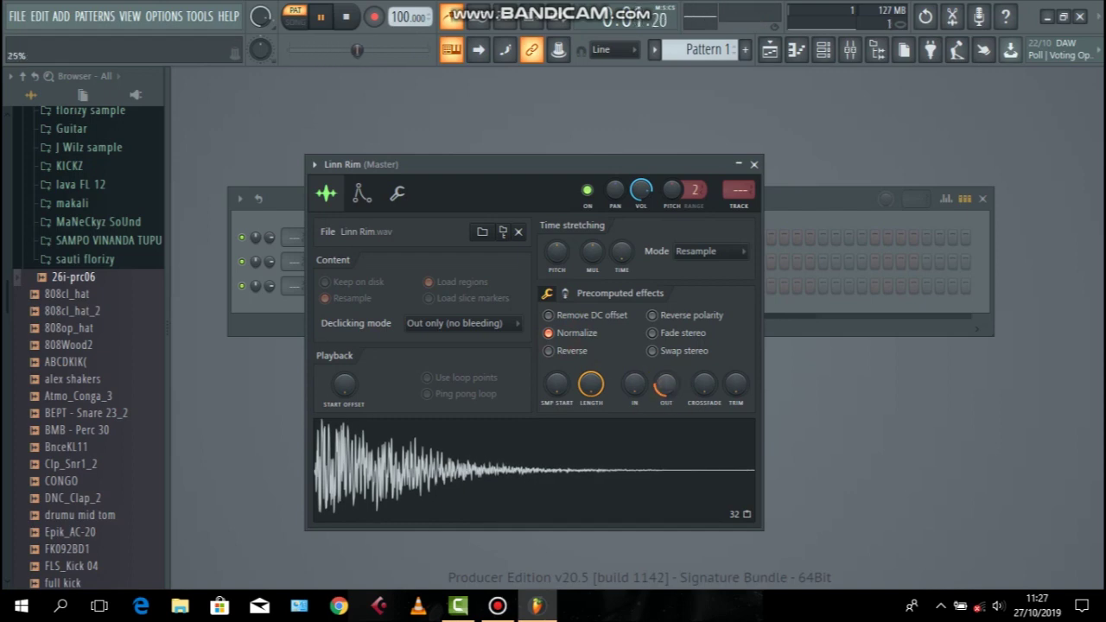
{"action": "left_click", "coordinate": [752, 165]}
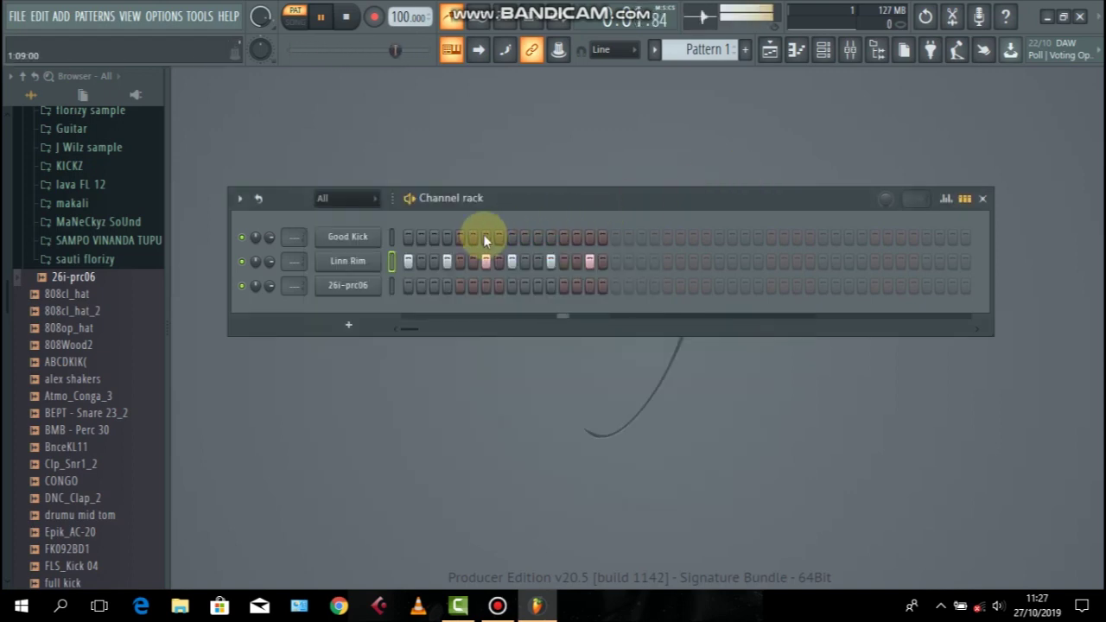
- Copy the Linn Rim step sequence to the 26i-prc06 channel and slightly lower that channel's volume
{"action": "right_click", "coordinate": [367, 261]}
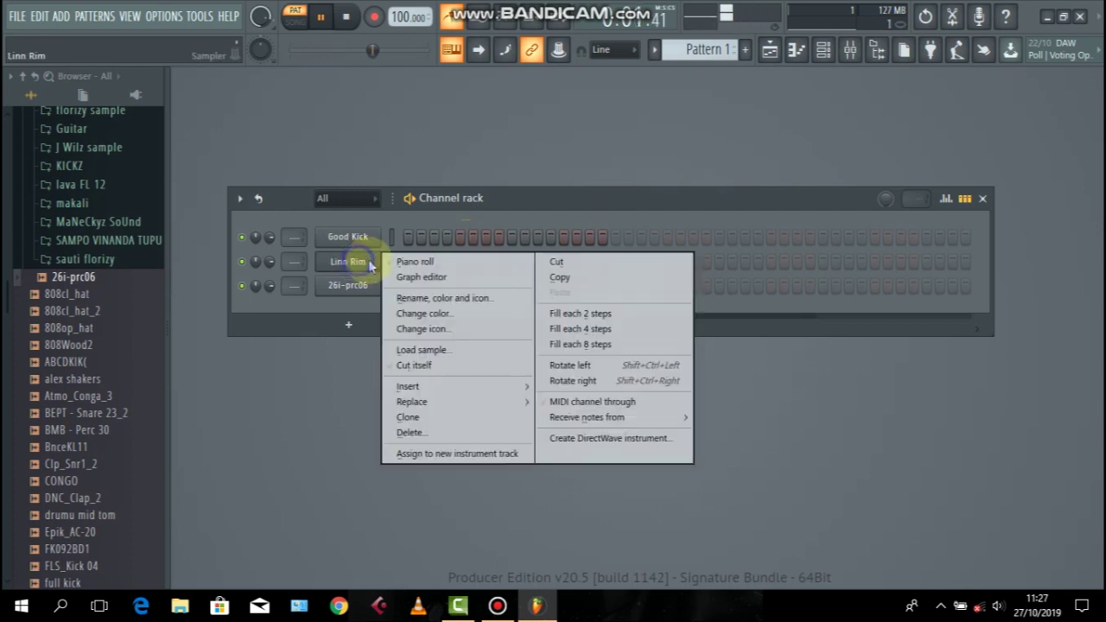
{"action": "left_click", "coordinate": [559, 282]}
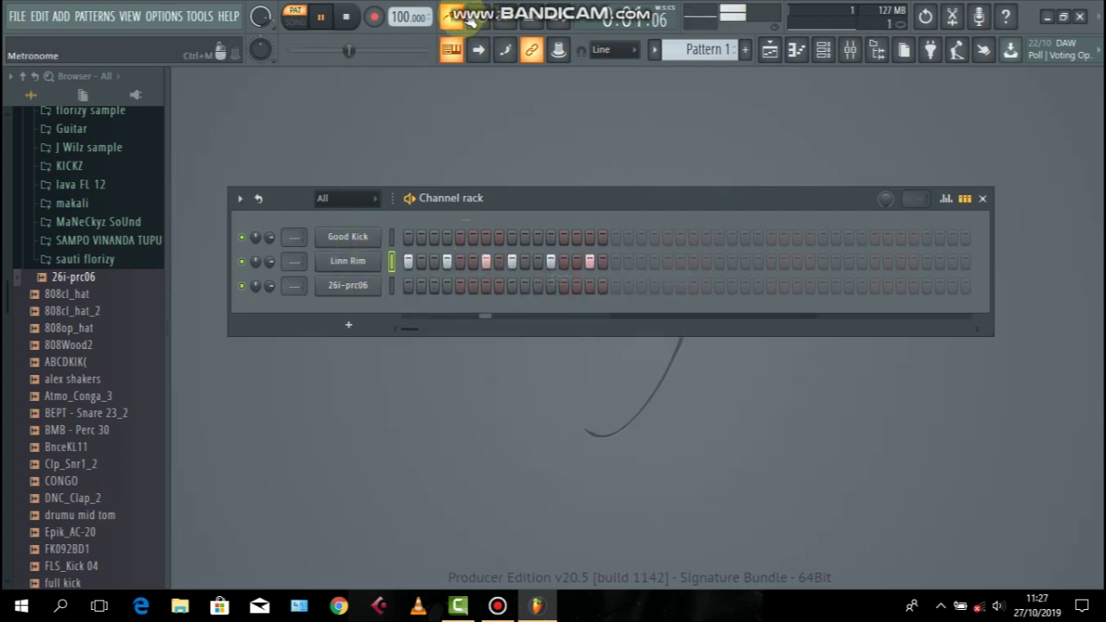
{"action": "right_click", "coordinate": [362, 289]}
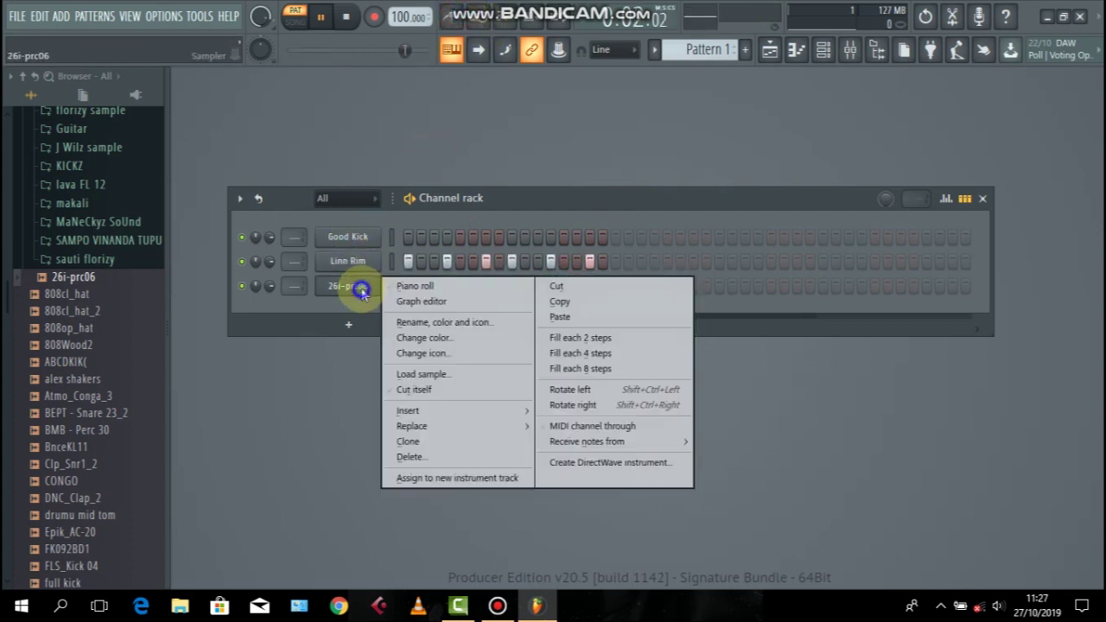
{"action": "left_click", "coordinate": [562, 316]}
{"action": "mouse_move", "coordinate": [270, 286]}
{"action": "left_mouse_down"}
{"action": "mouse_move", "coordinate": [271, 324]}
{"action": "mouse_move", "coordinate": [271, 295]}
{"action": "left_mouse_up"}
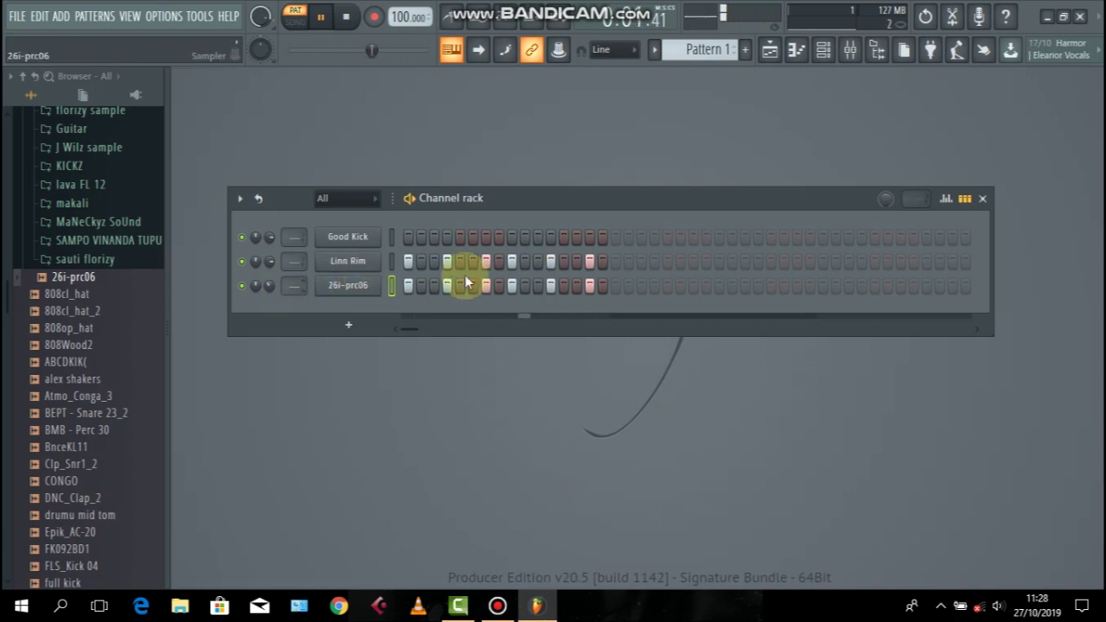
- Paint Pattern 1 clips across bars 1 to 4 on Track 2 of the playlist
{"action": "left_click", "coordinate": [777, 60]}
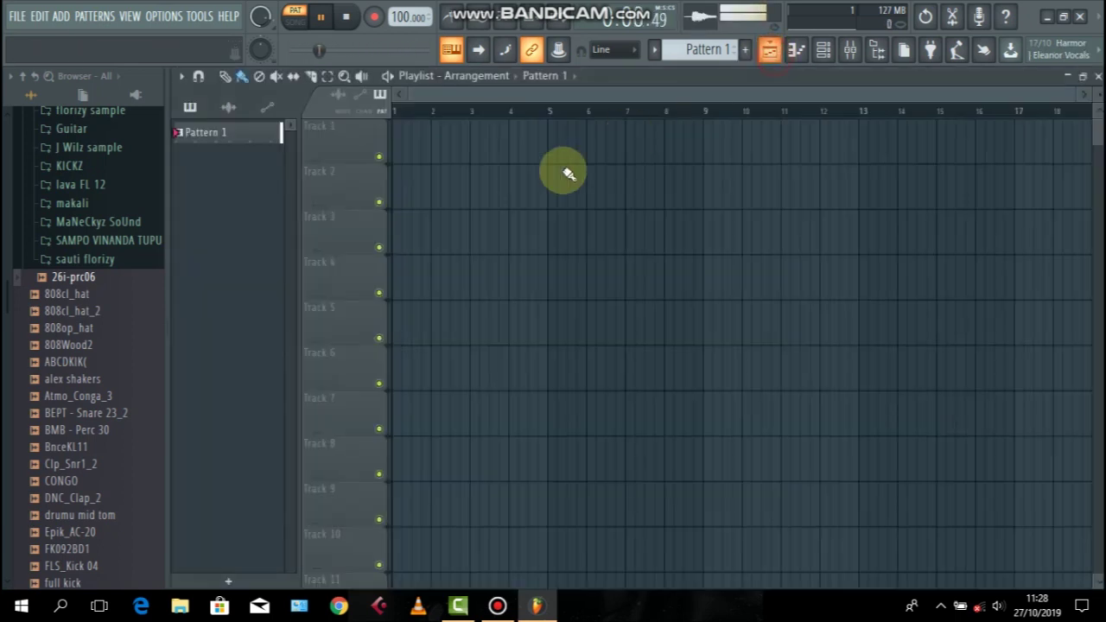
{"action": "left_click", "coordinate": [407, 198]}
{"action": "left_click_drag", "start_coordinate": [432, 202], "coordinate": [527, 209]}
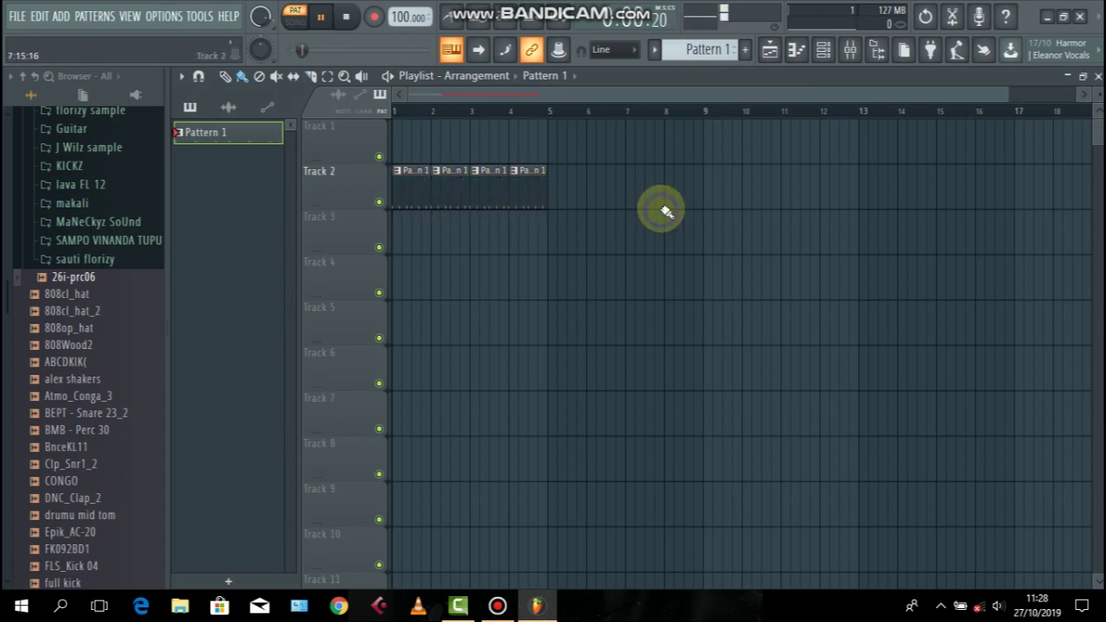
- Make the empty Pattern 2 the current pattern and hide the channel rack
{"action": "left_click", "coordinate": [823, 49]}
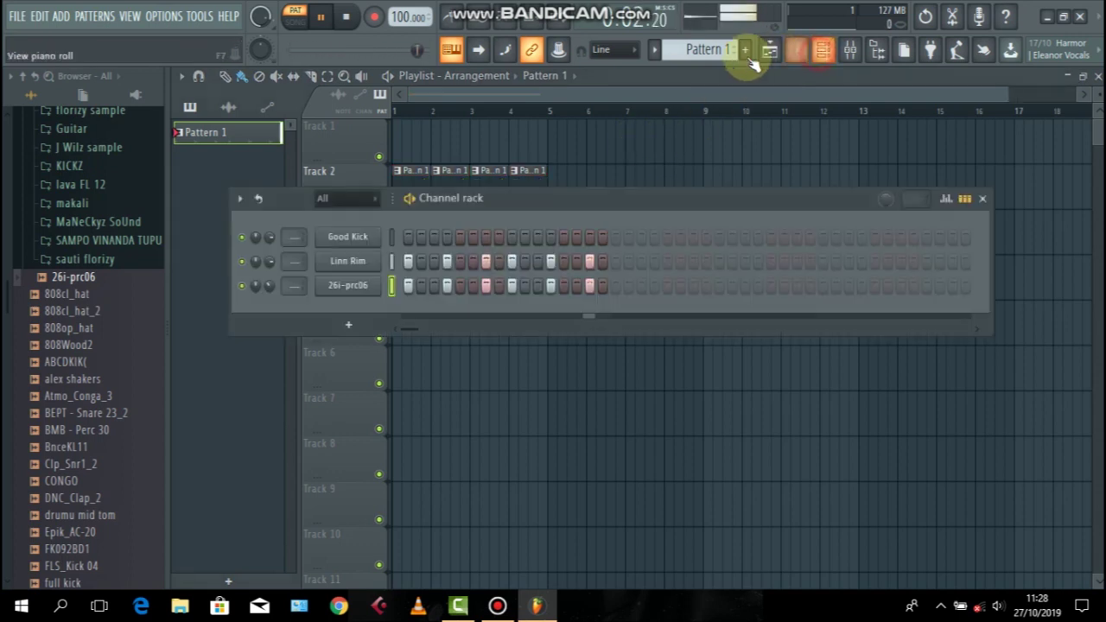
{"action": "scroll", "coordinate": [708, 50], "scroll_direction": "up", "scroll_amount": 1}
{"action": "key", "text": "F6"}
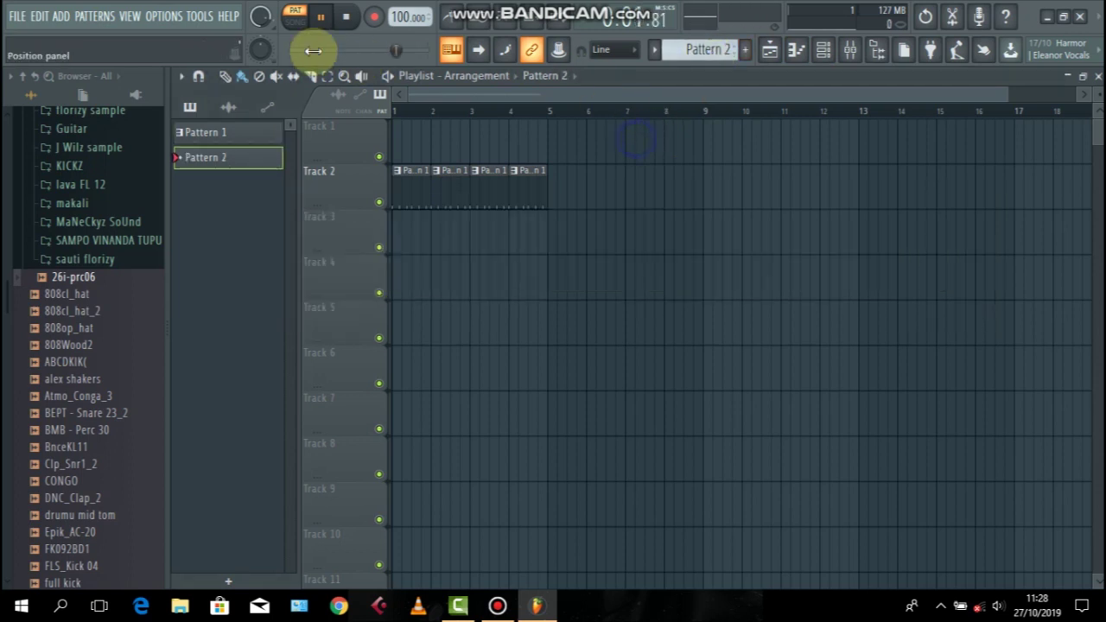
- Switch to song mode and place a Pattern 2 clip spanning bars 1 to 4 on Track 3
{"action": "left_click", "coordinate": [296, 21]}
{"action": "left_click", "coordinate": [421, 238]}
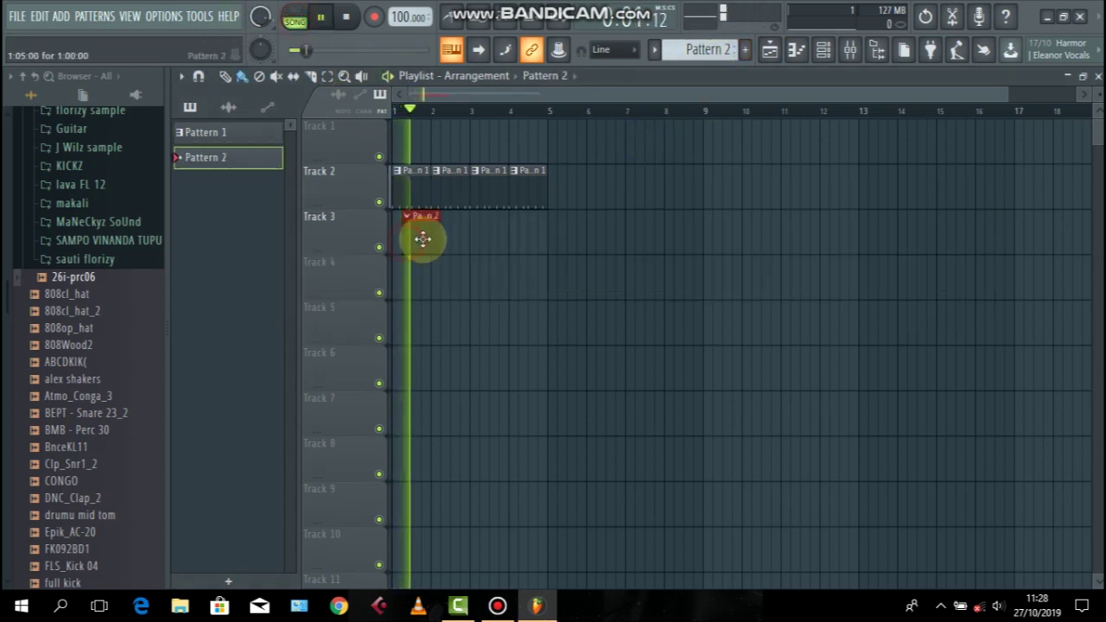
{"action": "key", "text": "space"}
{"action": "left_click_drag", "start_coordinate": [424, 236], "coordinate": [538, 240]}
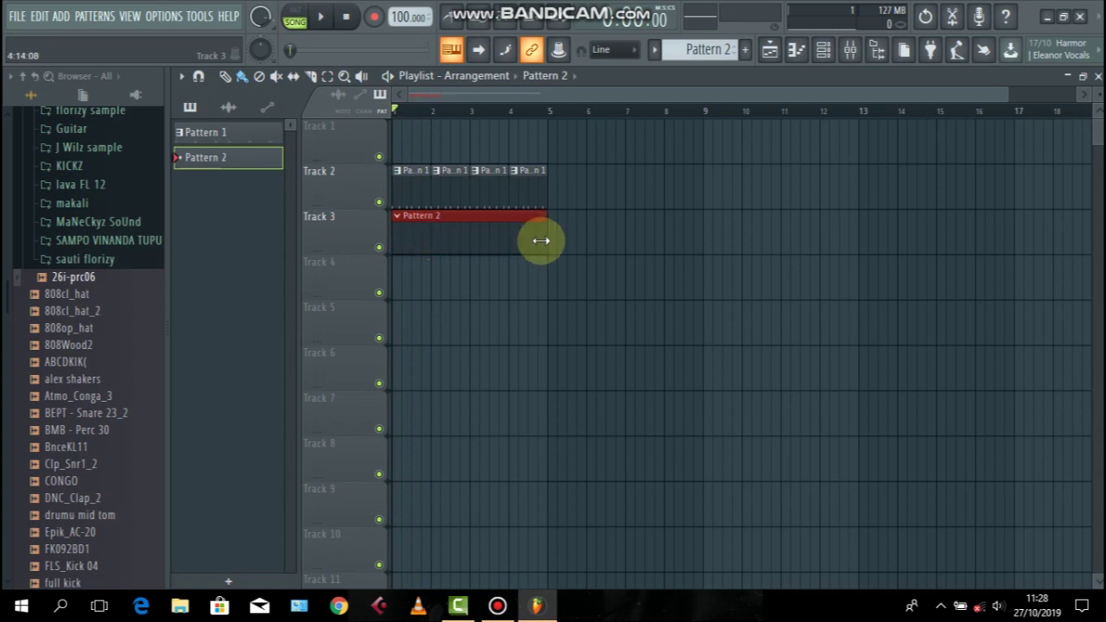
- Reopen the channel rack below the playlist clips and add a Hypersonic instrument channel while the song plays
{"action": "left_click", "coordinate": [823, 50]}
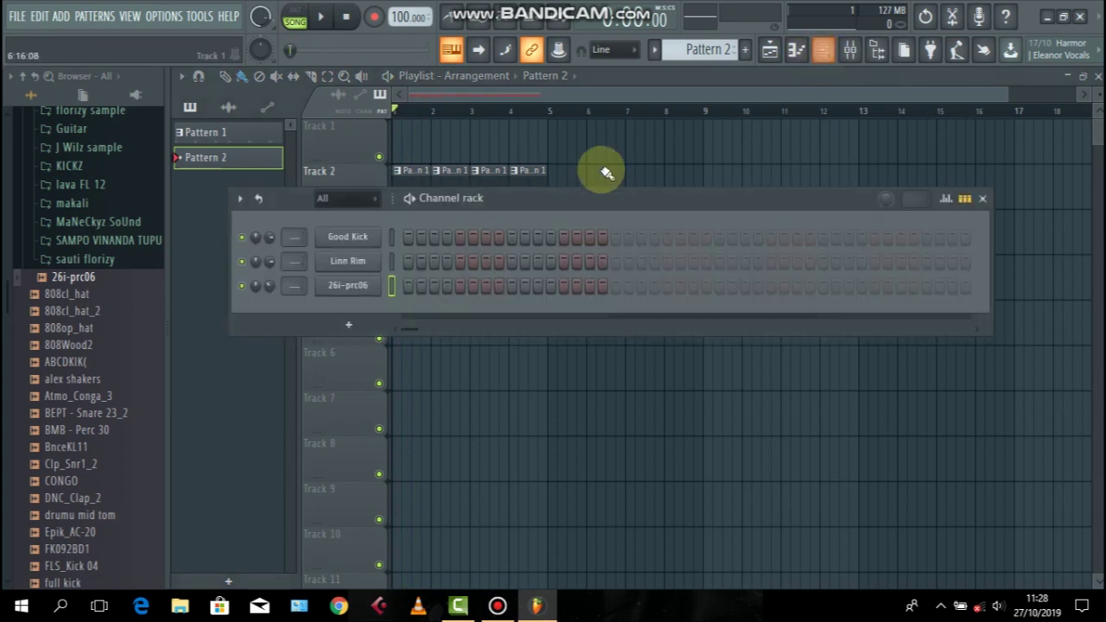
{"action": "left_click_drag", "start_coordinate": [553, 203], "coordinate": [689, 287]}
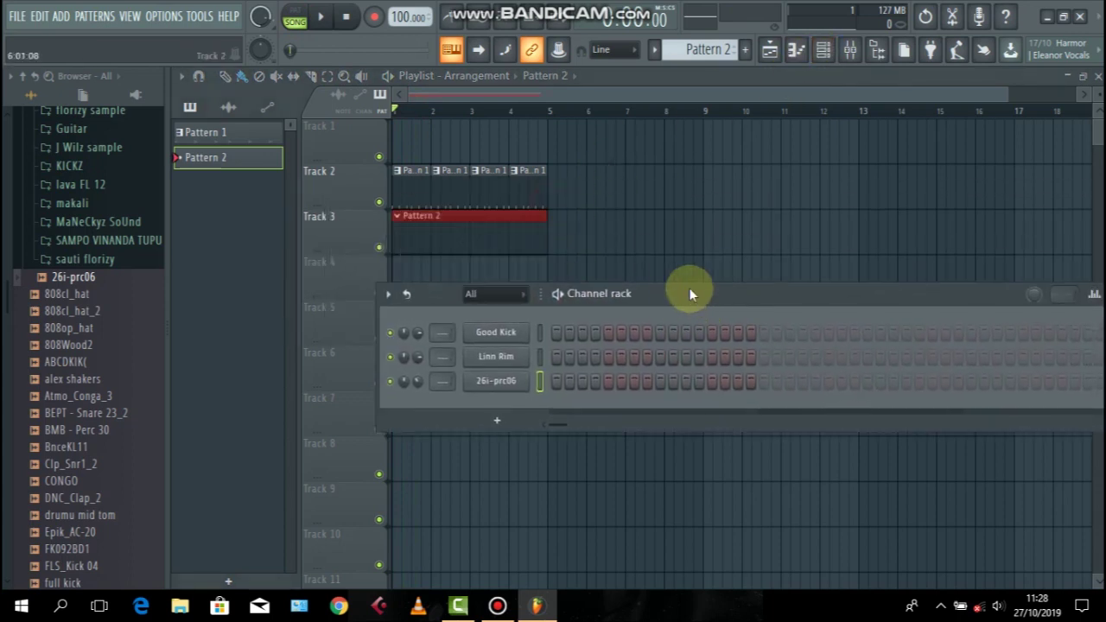
{"action": "key", "text": "space"}
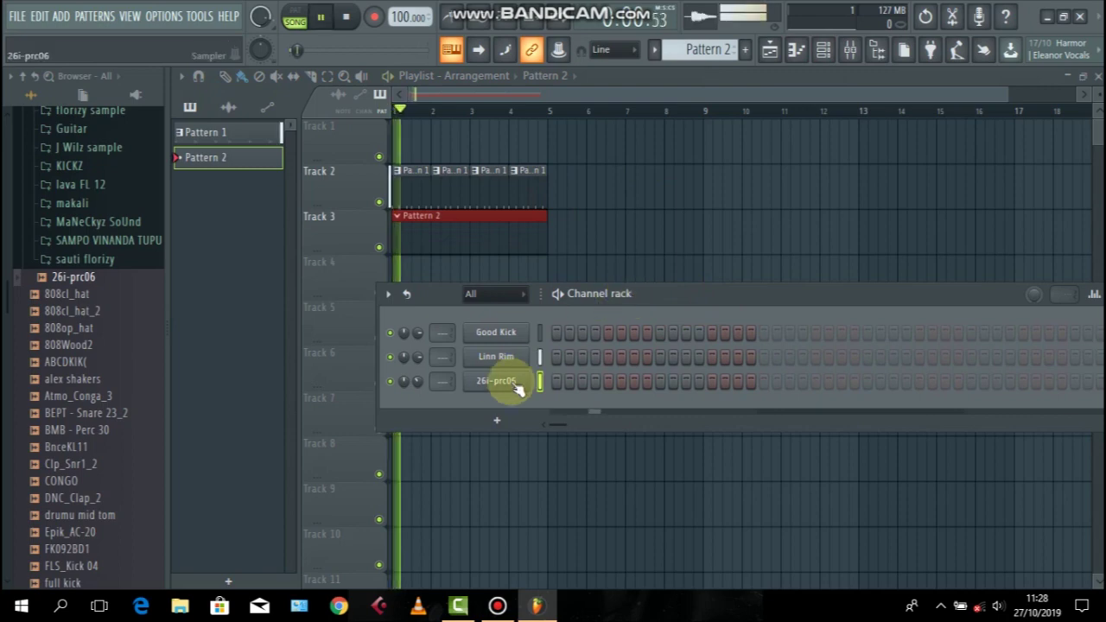
{"action": "left_click", "coordinate": [497, 420]}
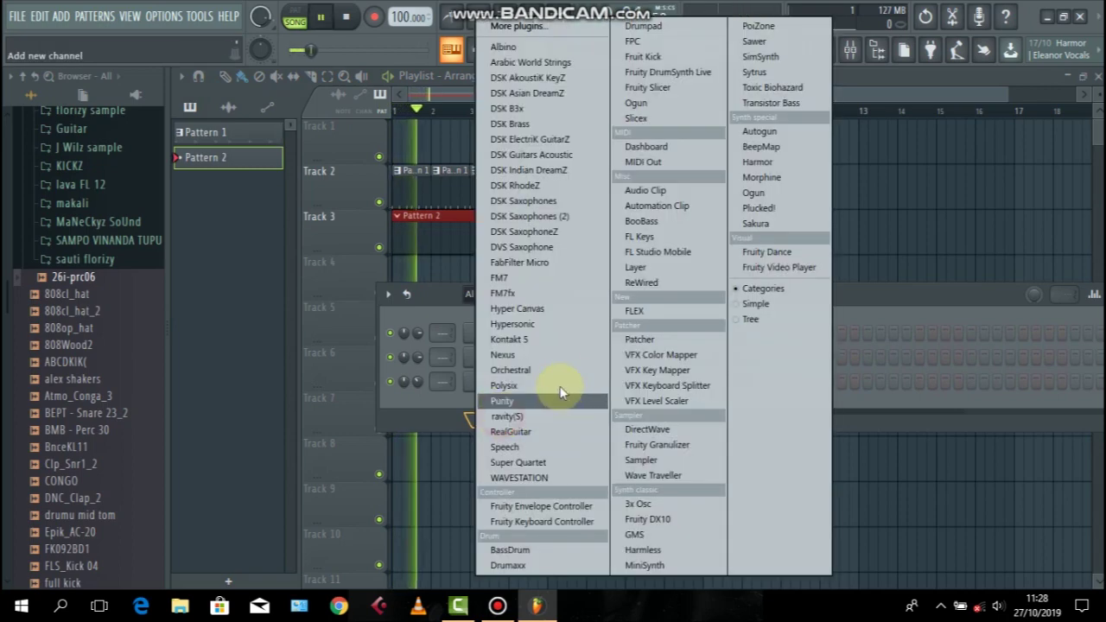
{"action": "left_click", "coordinate": [558, 325]}
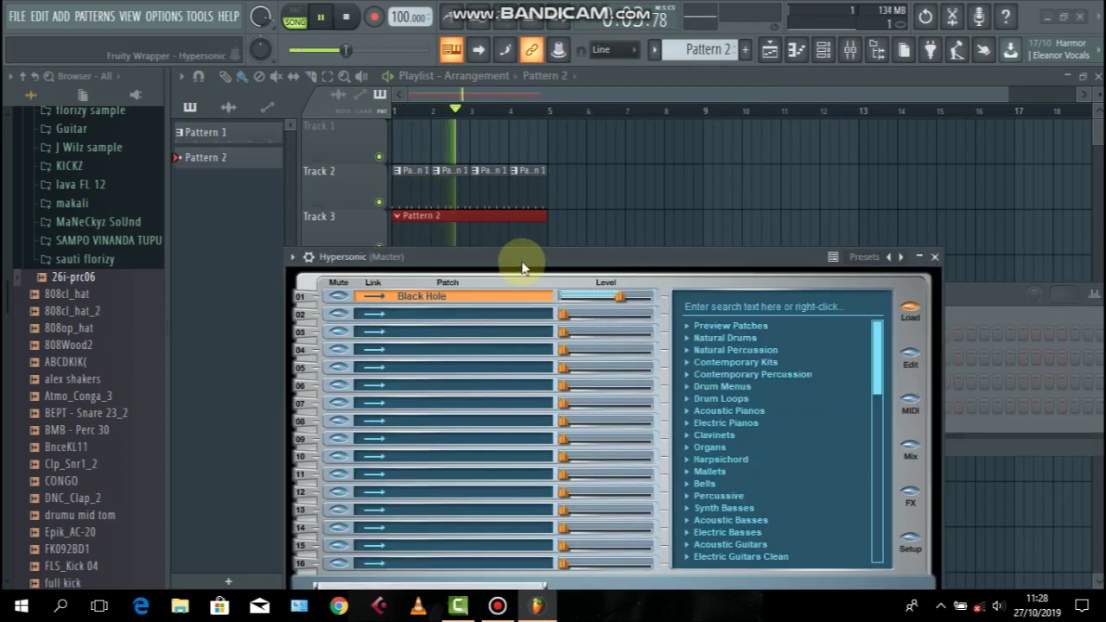
- Raise Hypersonic part 1's level to +6.0 dB, load the Soft Vintage EP electric piano patch and close the plugin
{"action": "left_click_drag", "start_coordinate": [518, 259], "coordinate": [476, 149]}
{"action": "left_click_drag", "start_coordinate": [578, 191], "coordinate": [605, 187]}
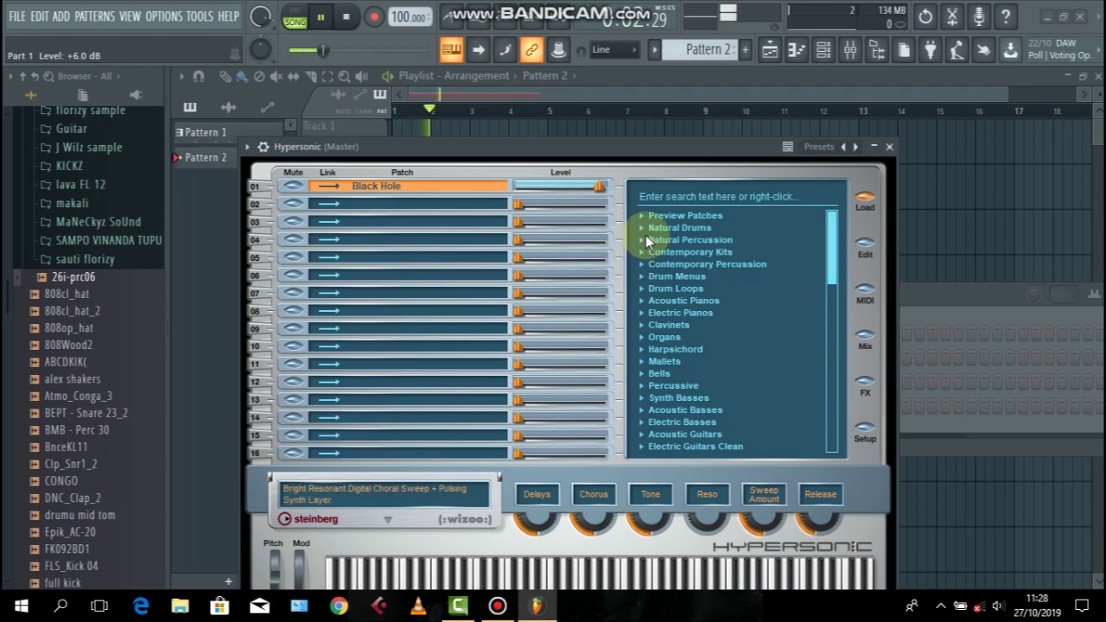
{"action": "left_click", "coordinate": [646, 313]}
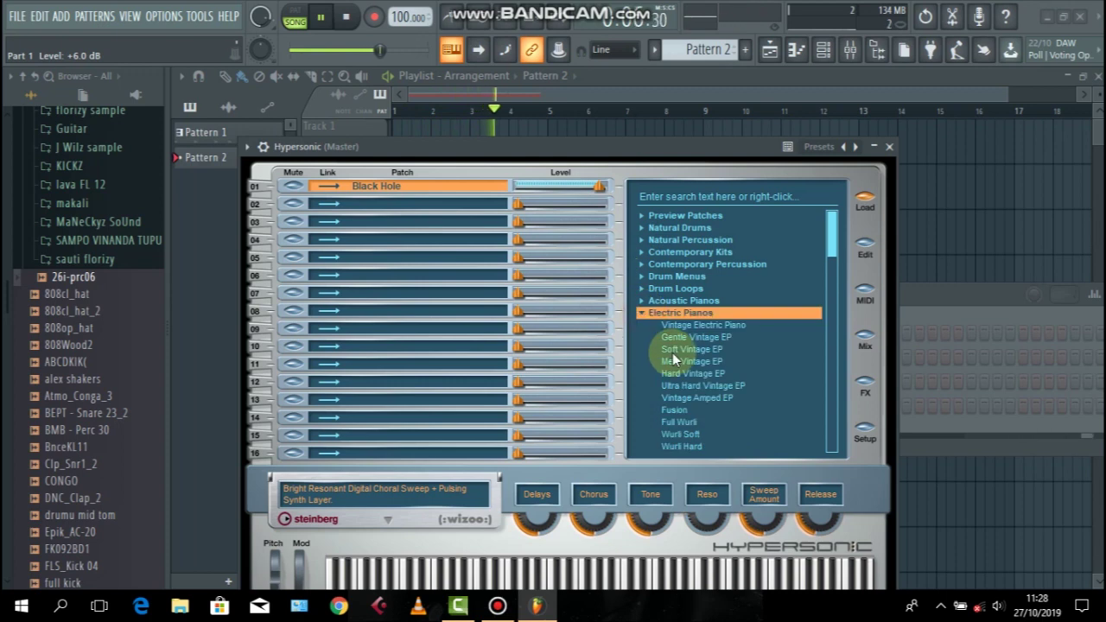
{"action": "left_click", "coordinate": [674, 349]}
{"action": "left_click", "coordinate": [888, 146]}
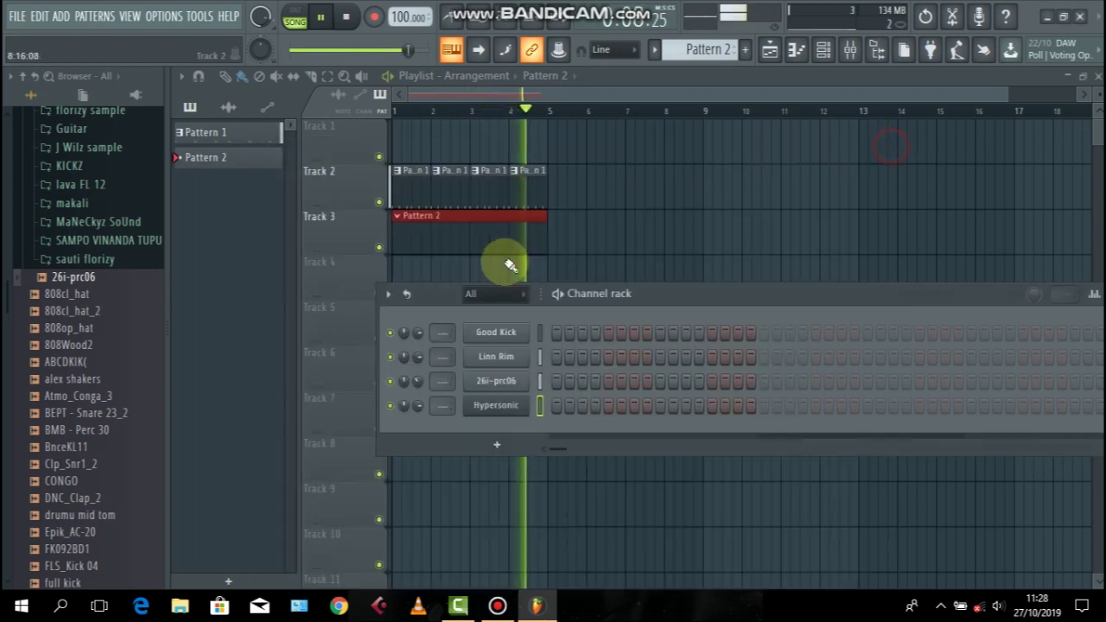
- Stop playback and enter a half-bar chord of C#5, E5, G#5 and C#6 at the start of Hypersonic's piano roll
{"action": "key", "text": "space"}
{"action": "right_click", "coordinate": [508, 409]}
{"action": "left_click", "coordinate": [583, 386]}
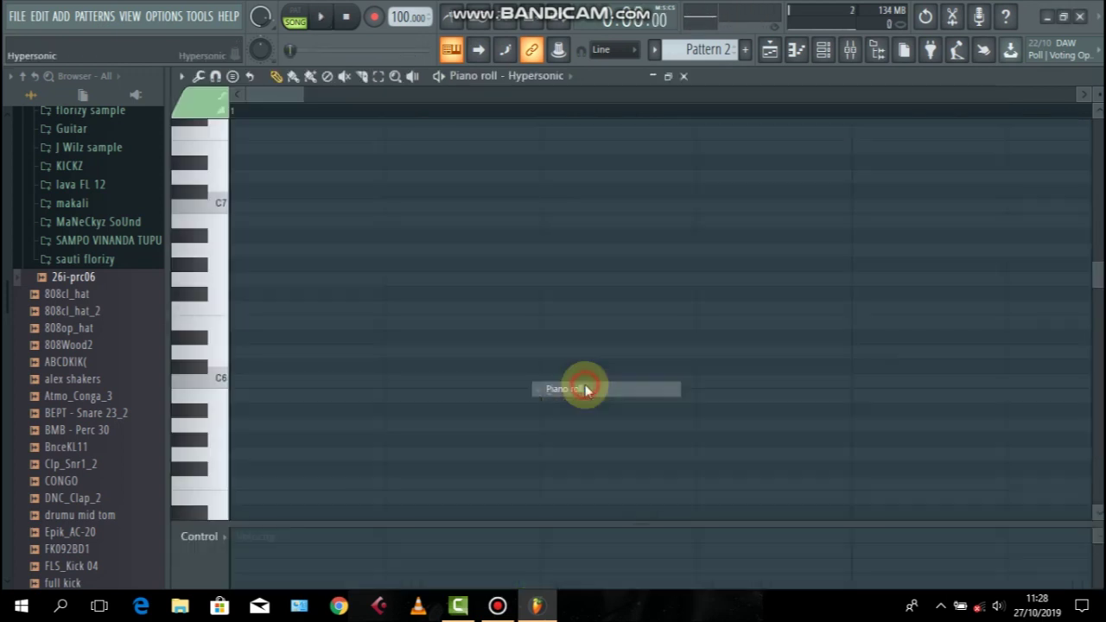
{"action": "left_click_drag", "start_coordinate": [268, 368], "coordinate": [380, 359]}
{"action": "key", "text": "space"}
{"action": "key", "text": "space"}
{"action": "left_click_drag", "start_coordinate": [270, 316], "coordinate": [210, 312]}
{"action": "left_click_drag", "start_coordinate": [262, 277], "coordinate": [187, 264]}
{"action": "left_click_drag", "start_coordinate": [358, 201], "coordinate": [245, 168]}
{"action": "left_click_drag", "start_coordinate": [160, 179], "coordinate": [157, 187]}
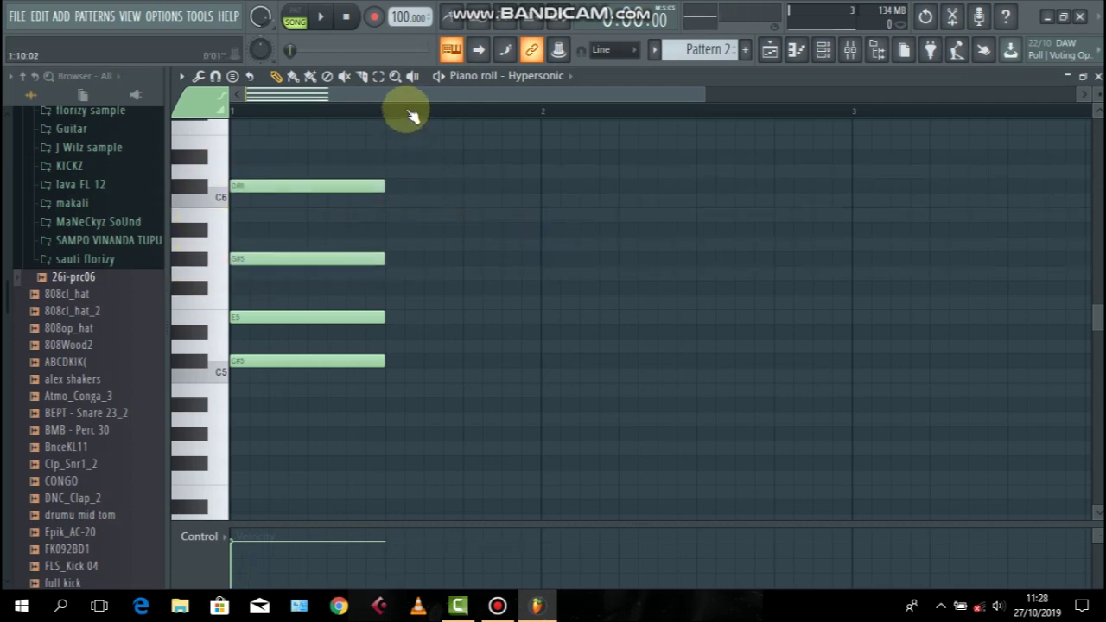
- Add a half-bar chord of A4, C#5, E5 and A5 in the second half of bar 1
{"action": "scroll", "coordinate": [412, 115], "scroll_direction": "down", "scroll_amount": 3}
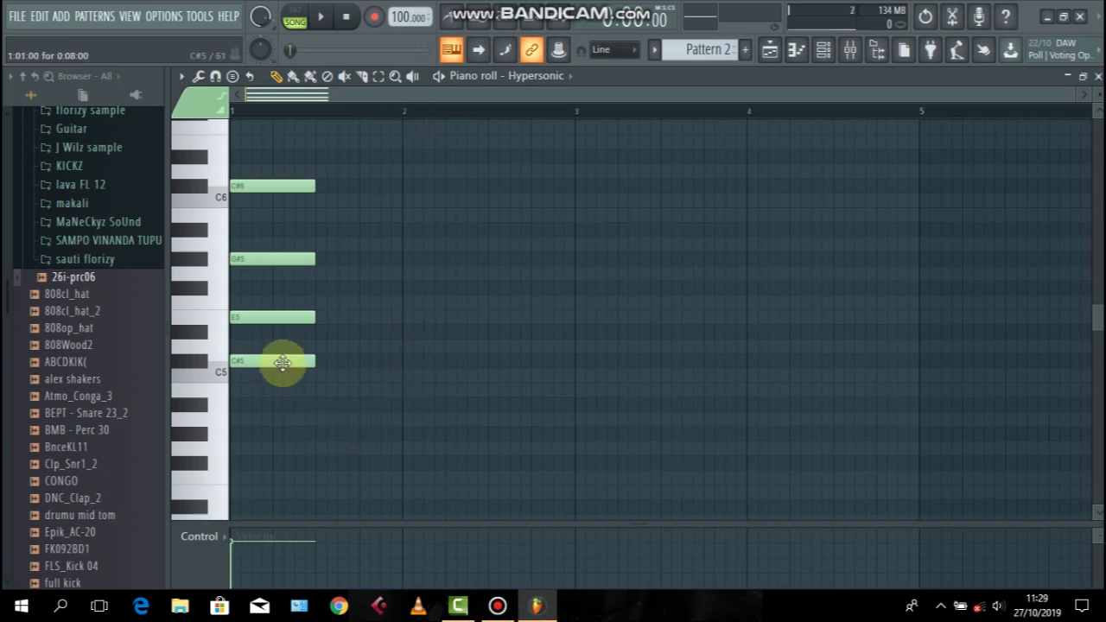
{"action": "left_click", "coordinate": [318, 421]}
{"action": "left_click_drag", "start_coordinate": [319, 372], "coordinate": [319, 318]}
{"action": "left_click", "coordinate": [319, 244]}
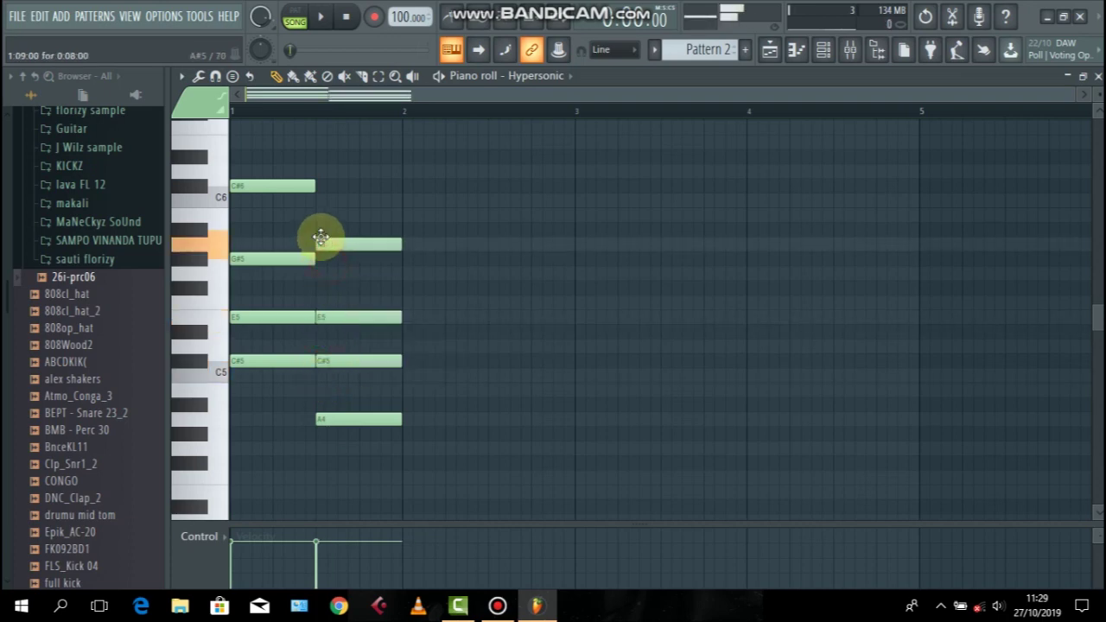
- Fill bar 2 with two half-bar chords: E5, G#5, B5 and E6, followed by B4, D#5, F#5 and B5
{"action": "mouse_move", "coordinate": [406, 333]}
{"action": "left_mouse_down"}
{"action": "mouse_move", "coordinate": [395, 296]}
{"action": "mouse_move", "coordinate": [407, 323]}
{"action": "left_mouse_up"}
{"action": "left_click", "coordinate": [403, 275]}
{"action": "left_click_drag", "start_coordinate": [402, 263], "coordinate": [399, 138]}
{"action": "left_click", "coordinate": [490, 388]}
{"action": "left_click_drag", "start_coordinate": [499, 348], "coordinate": [487, 323]}
{"action": "left_click", "coordinate": [484, 287]}
{"action": "left_click_drag", "start_coordinate": [499, 272], "coordinate": [489, 200]}
- Play the song, duplicate the two-bar chord progression into bars 3 and 4, and close the piano roll
{"action": "key", "text": "space"}
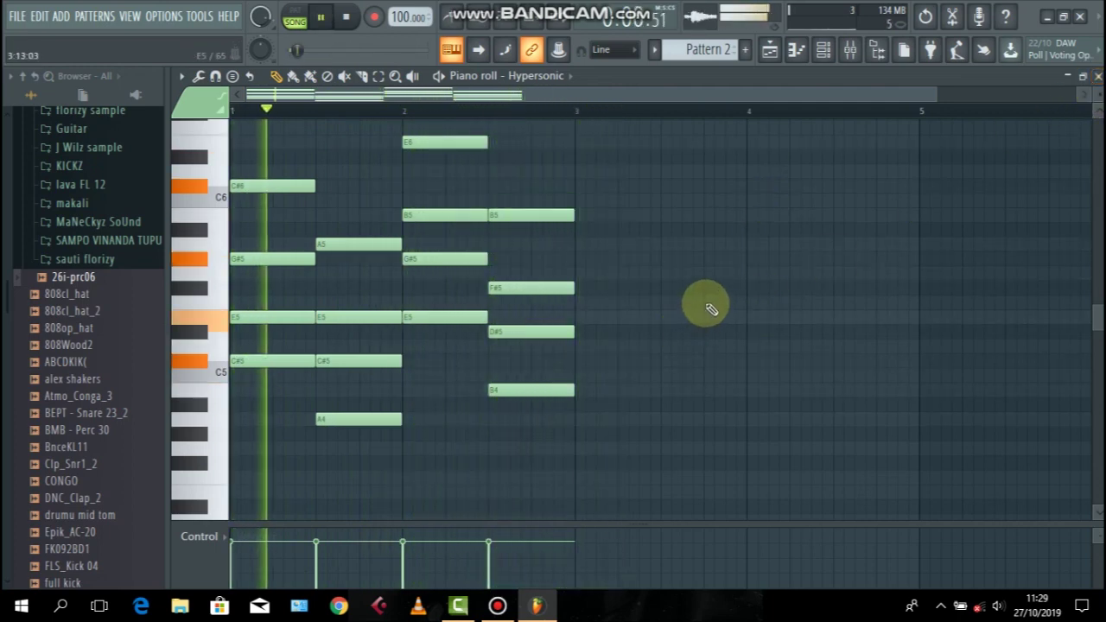
{"action": "key", "text": "ctrl+b"}
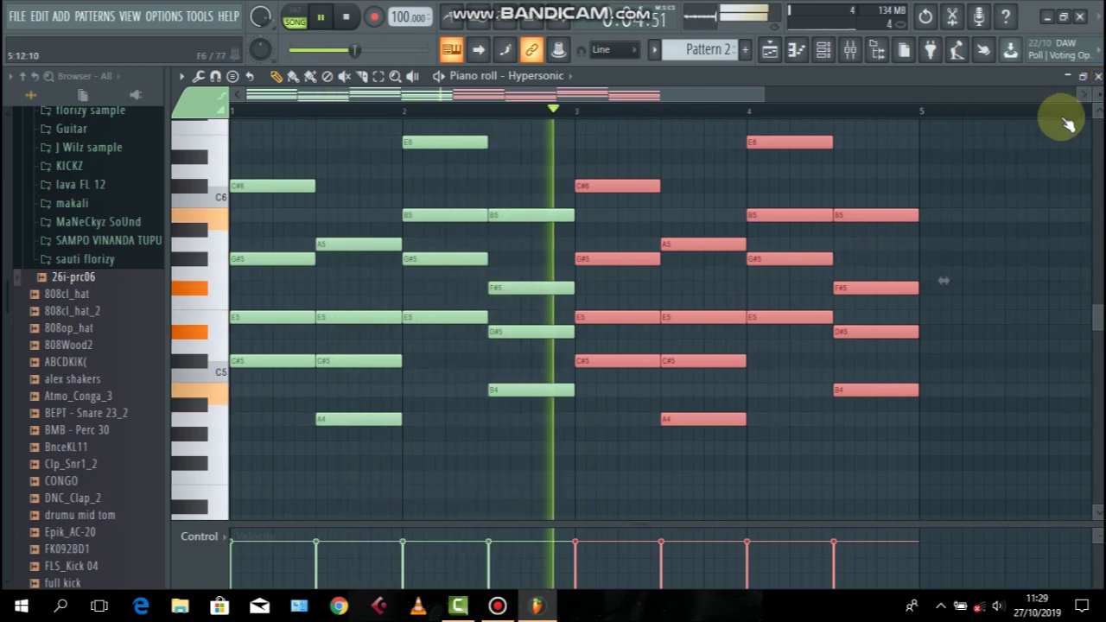
{"action": "left_click", "coordinate": [1097, 76]}
{"action": "left_click", "coordinate": [640, 229]}
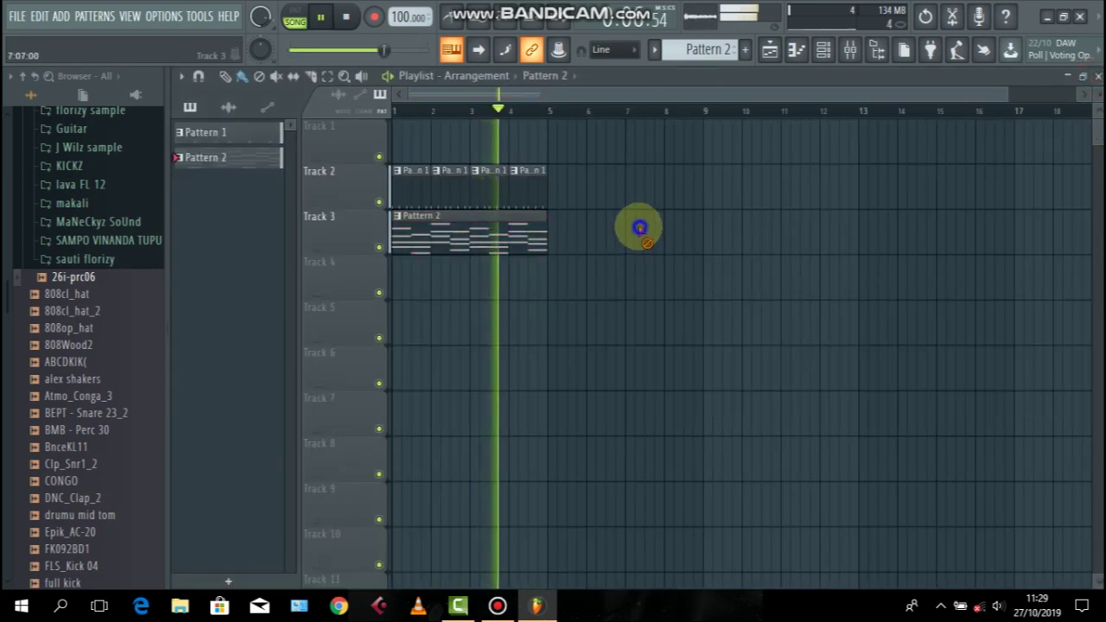
- Show the channel rack over the playlist, stop playback and add a Nexus instrument channel
{"action": "left_click", "coordinate": [823, 49]}
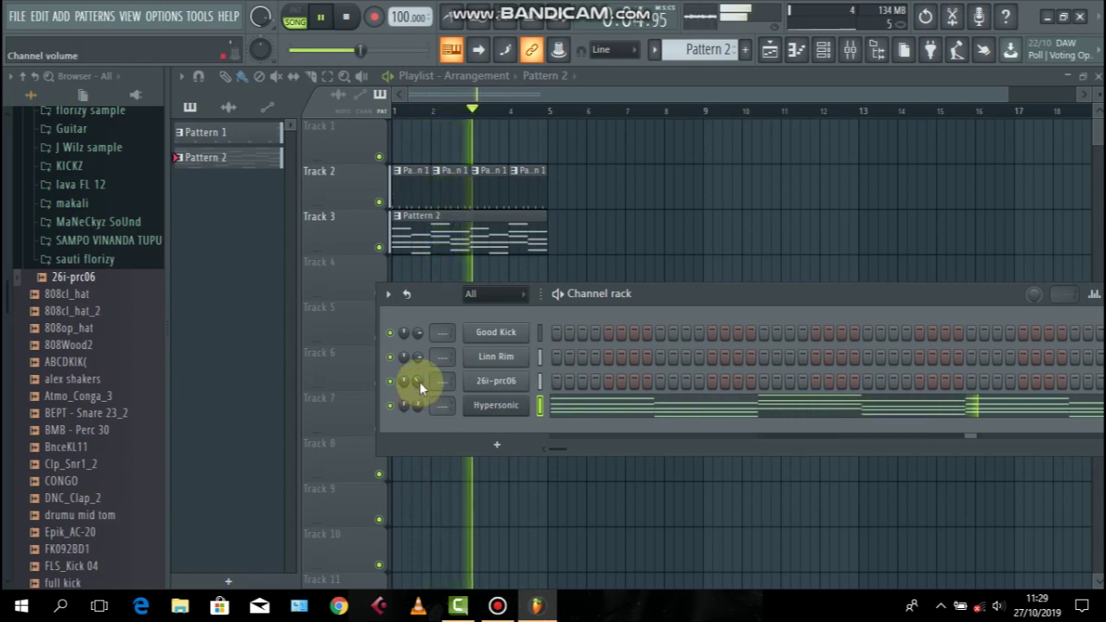
{"action": "left_click_drag", "start_coordinate": [691, 296], "coordinate": [584, 277]}
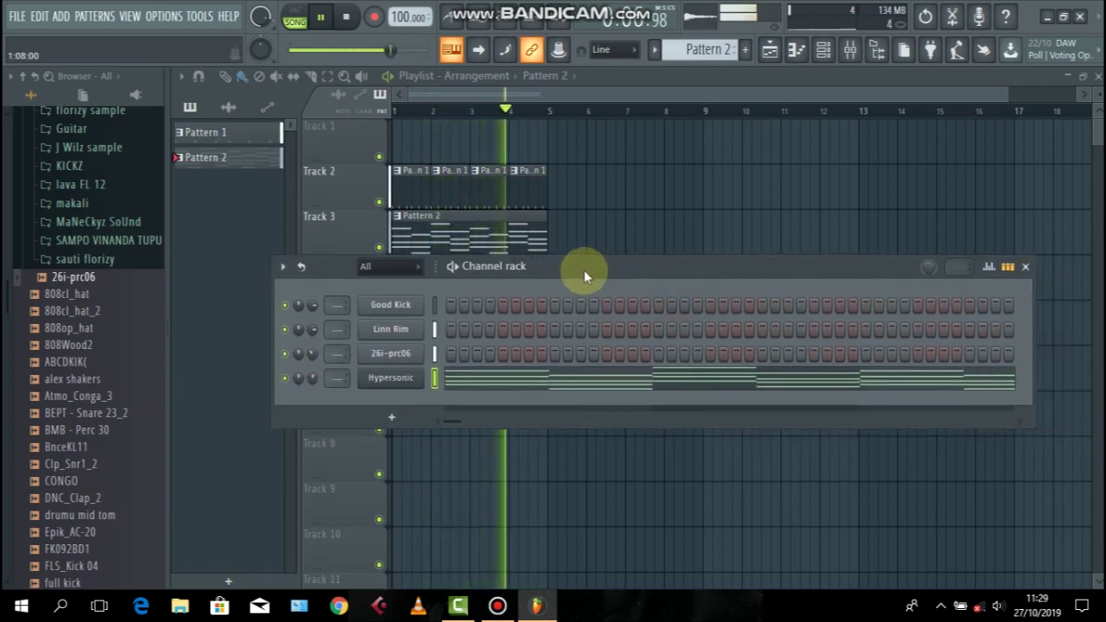
{"action": "key", "text": "space"}
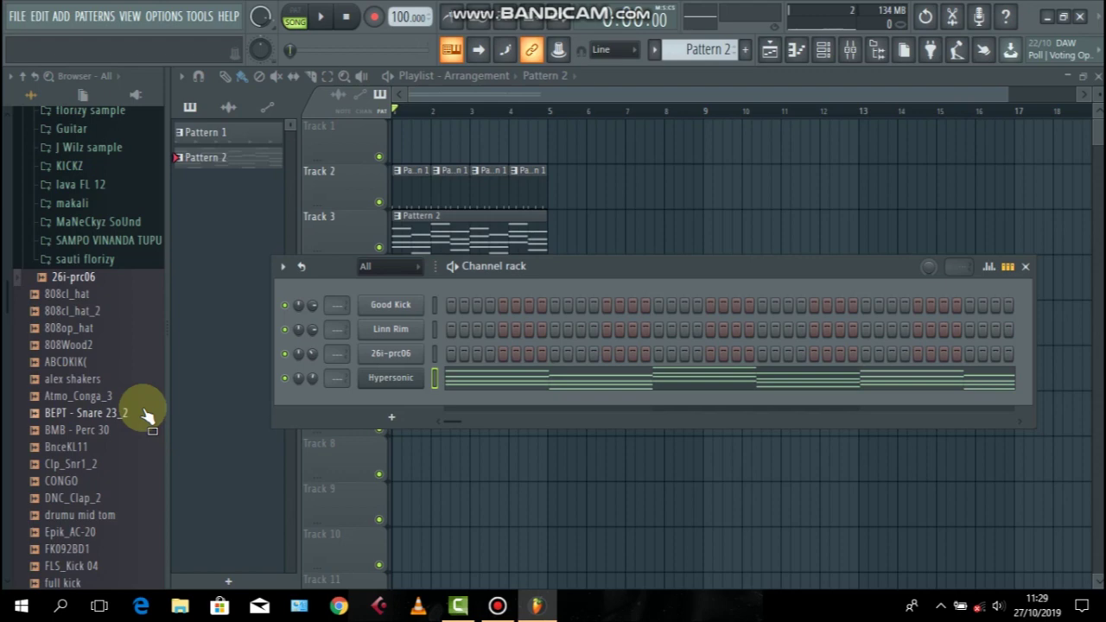
{"action": "left_click", "coordinate": [393, 421]}
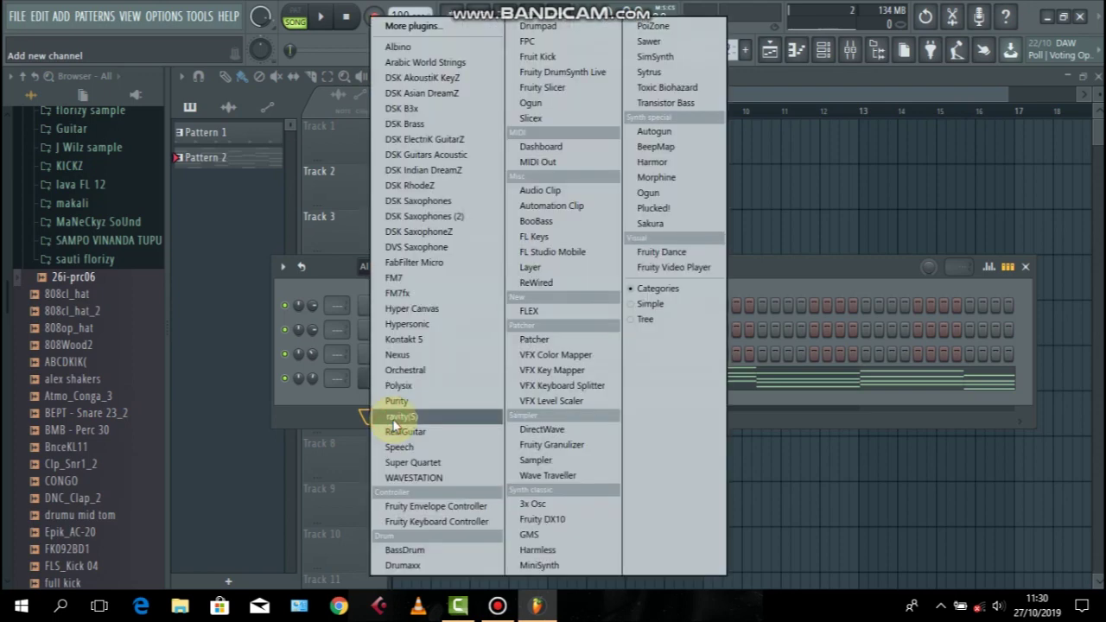
{"action": "left_click", "coordinate": [418, 356]}
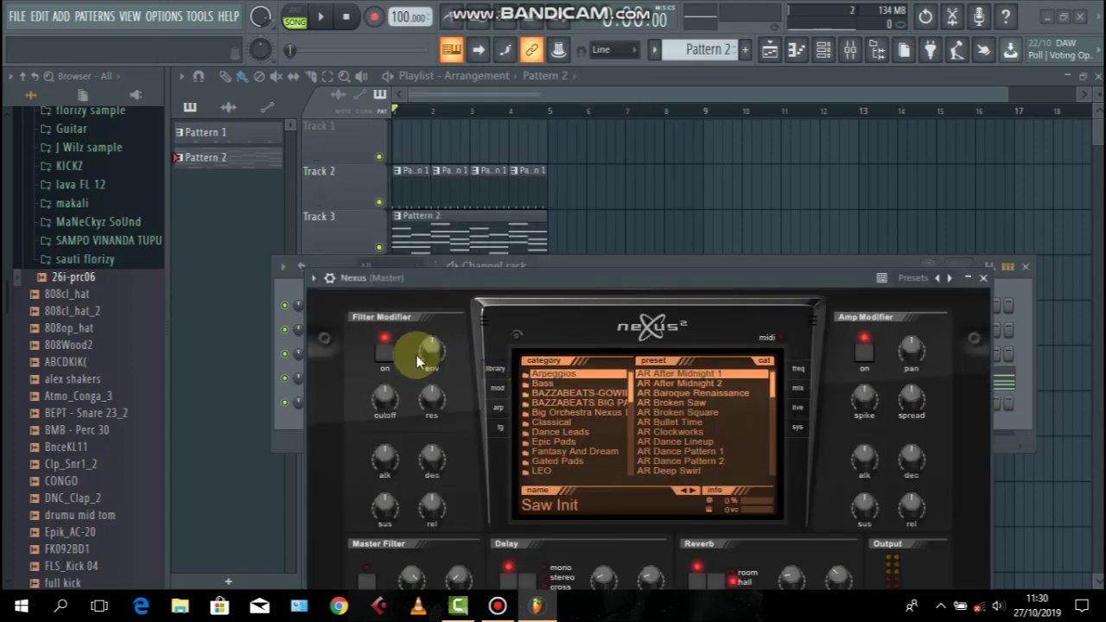
- Load the GT Muted Clean 1 preset from the XP Guitars category in Nexus and close the plugin
{"action": "left_click_drag", "start_coordinate": [600, 275], "coordinate": [551, 149]}
{"action": "scroll", "coordinate": [584, 270], "scroll_direction": "down", "scroll_amount": 6}
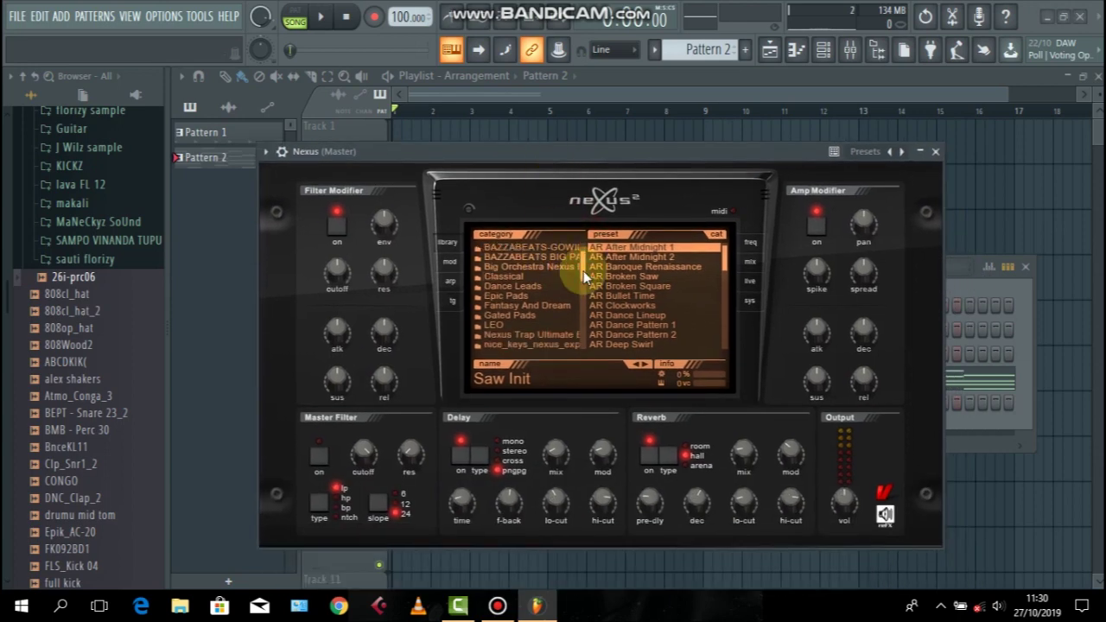
{"action": "scroll", "coordinate": [586, 278], "scroll_direction": "down", "scroll_amount": 1}
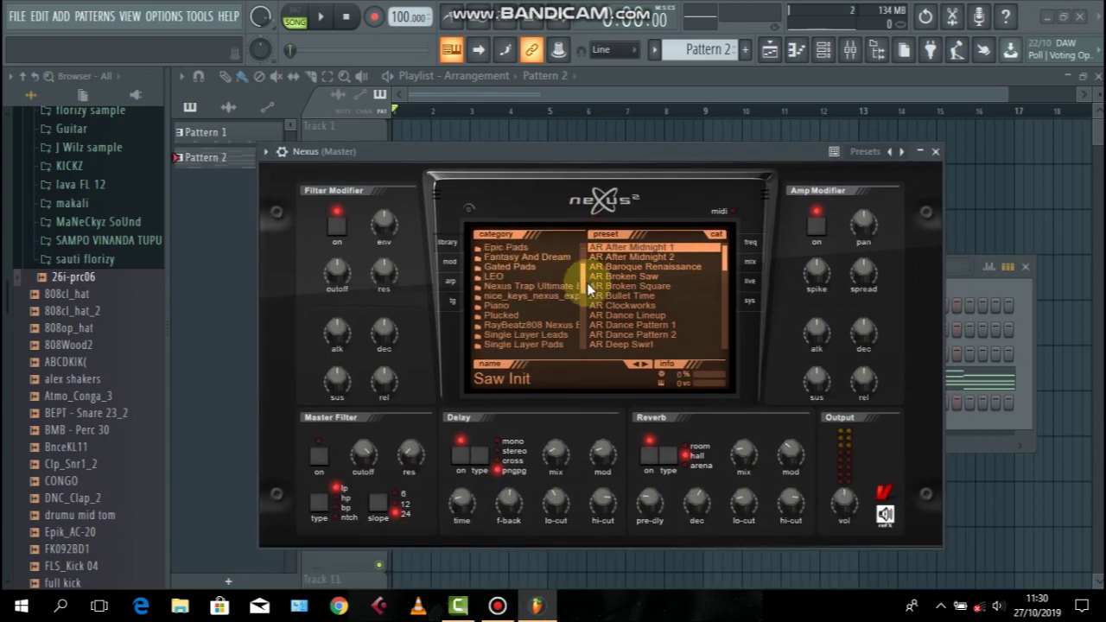
{"action": "left_click_drag", "start_coordinate": [587, 283], "coordinate": [589, 334]}
{"action": "left_click", "coordinate": [526, 325]}
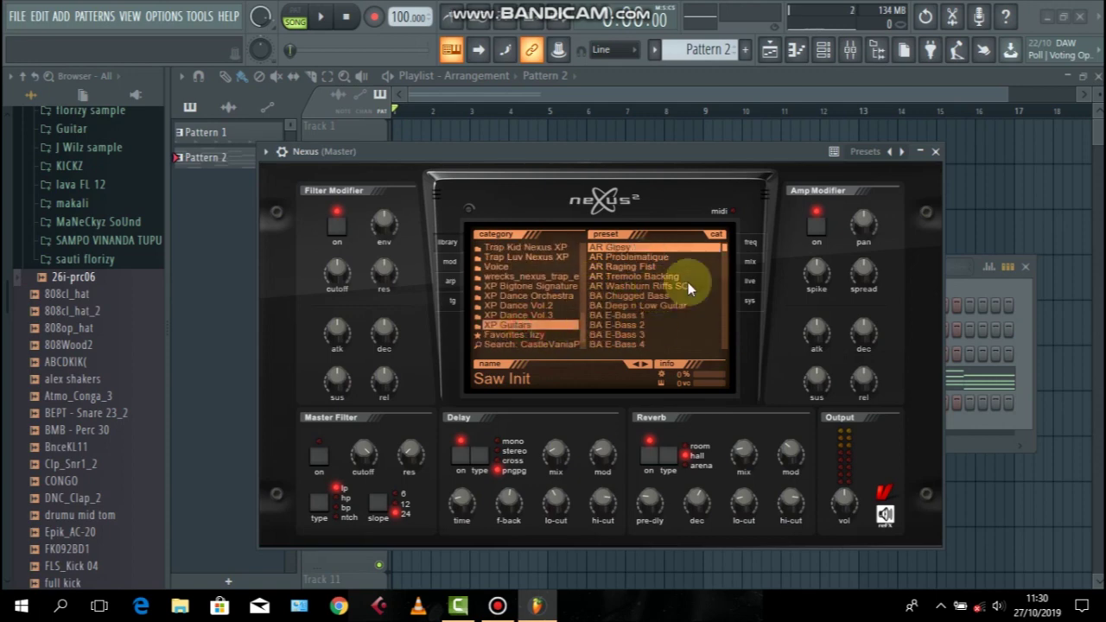
{"action": "left_click_drag", "start_coordinate": [724, 253], "coordinate": [731, 288]}
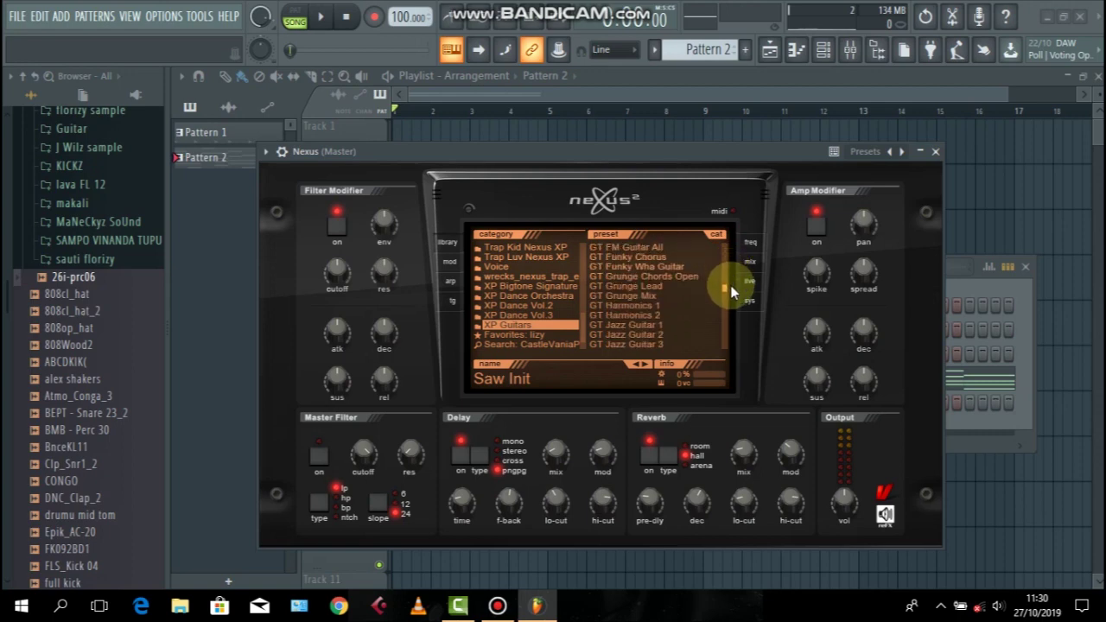
{"action": "left_click_drag", "start_coordinate": [730, 285], "coordinate": [730, 297]}
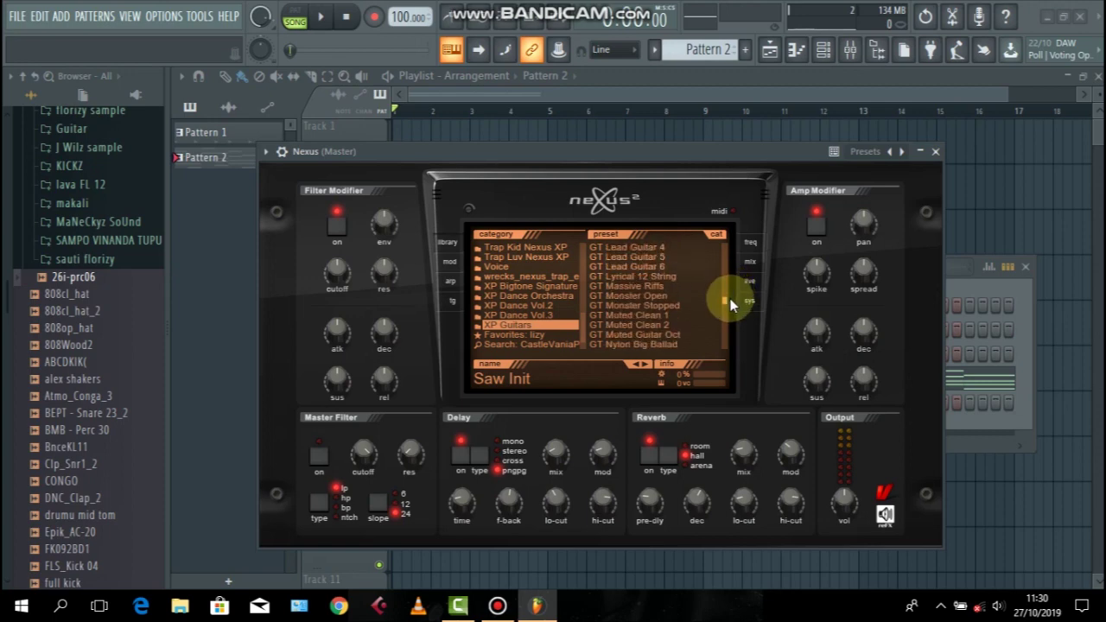
{"action": "left_click", "coordinate": [645, 315]}
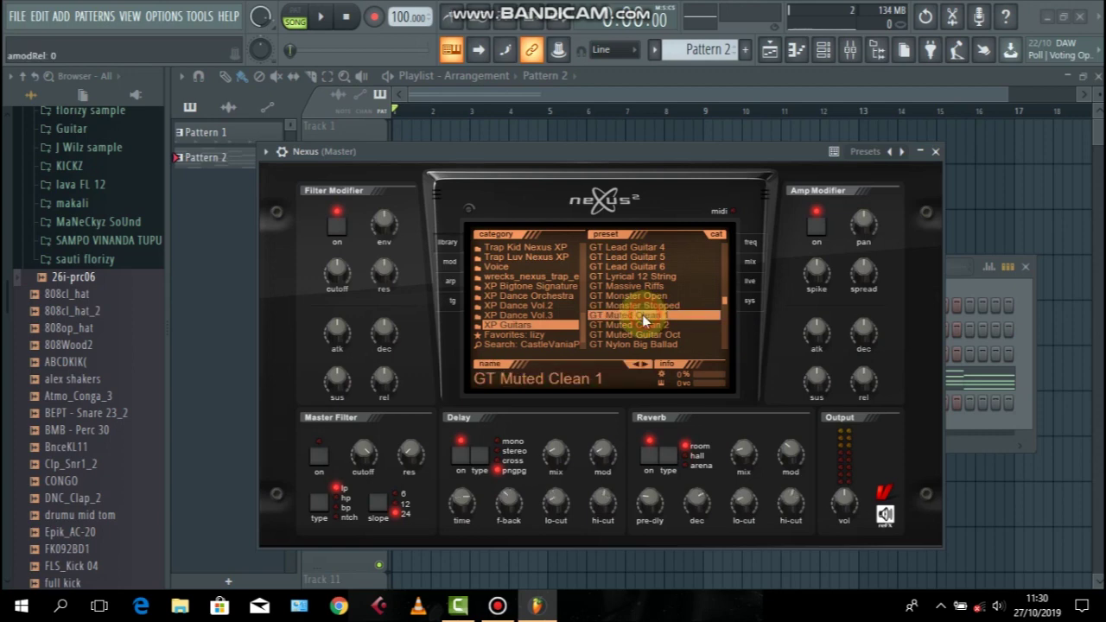
{"action": "left_click", "coordinate": [935, 151]}
- Place a C#5 note at the start of bar 1 in Nexus's piano roll and shorten it to one step
{"action": "right_click", "coordinate": [413, 410]}
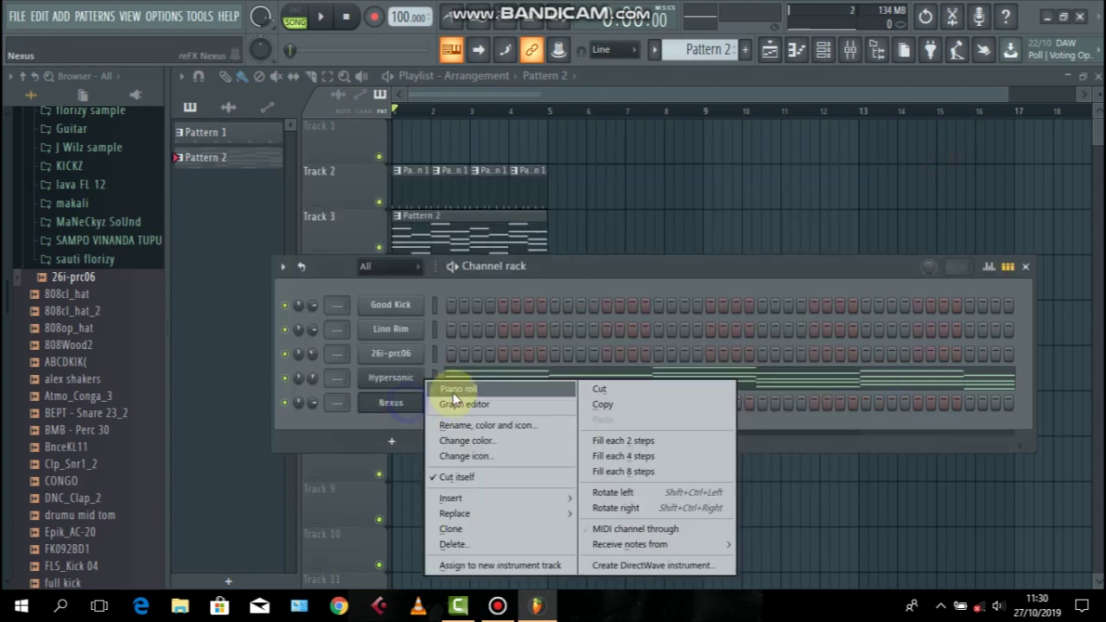
{"action": "left_click", "coordinate": [449, 388]}
{"action": "key", "text": "space"}
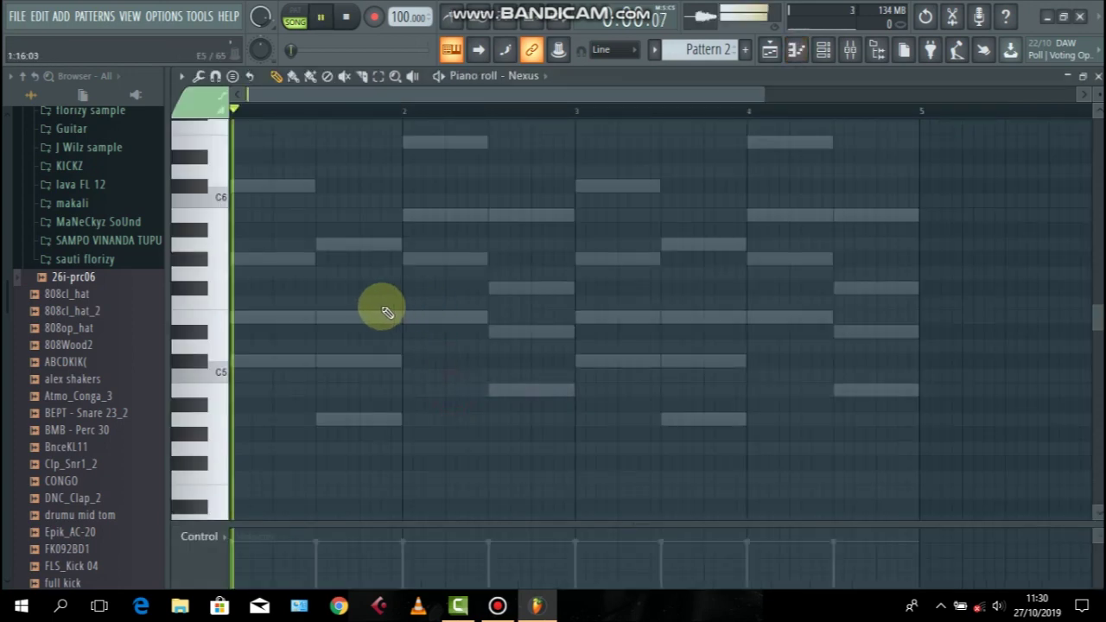
{"action": "key", "text": "space"}
{"action": "left_click", "coordinate": [255, 360]}
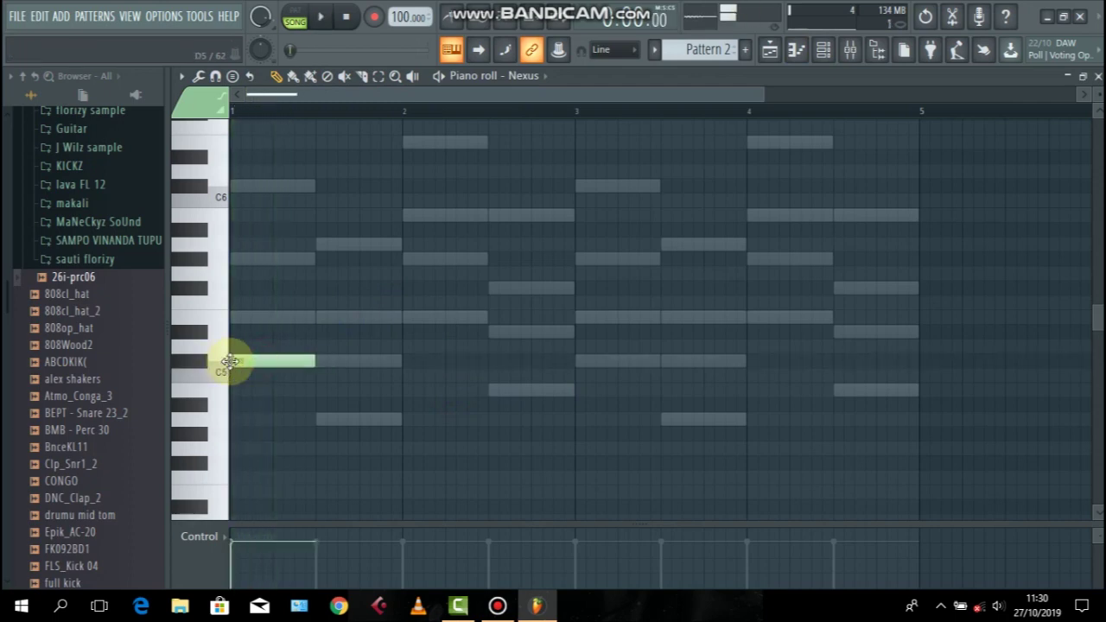
{"action": "left_click_drag", "start_coordinate": [267, 365], "coordinate": [238, 281]}
{"action": "key", "text": "space"}
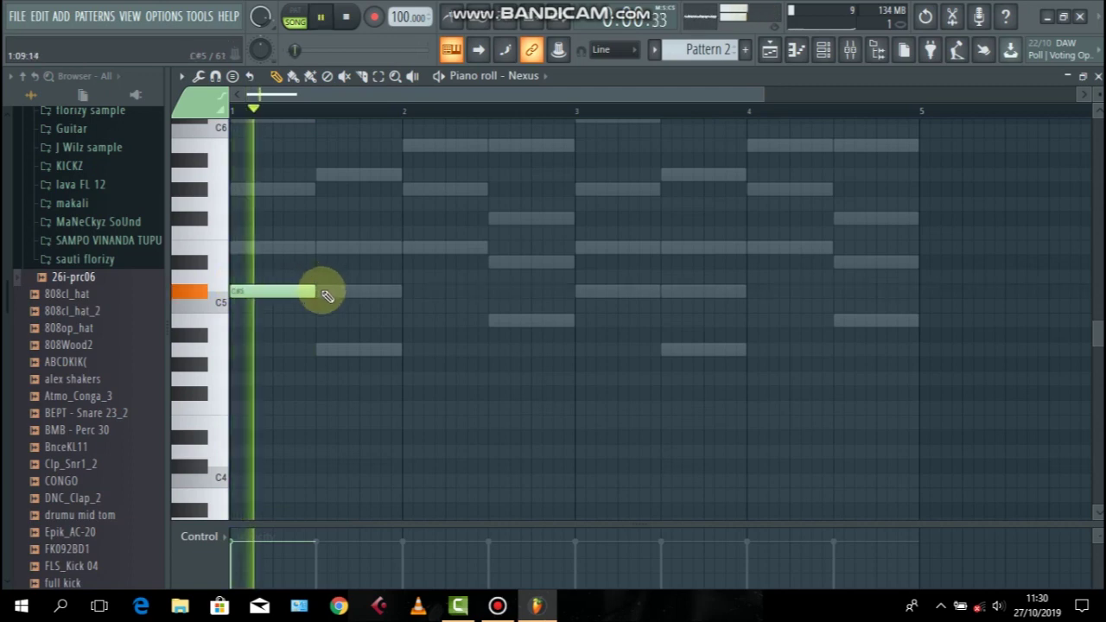
{"action": "left_click_drag", "start_coordinate": [316, 292], "coordinate": [239, 291]}
{"action": "key", "text": "space"}
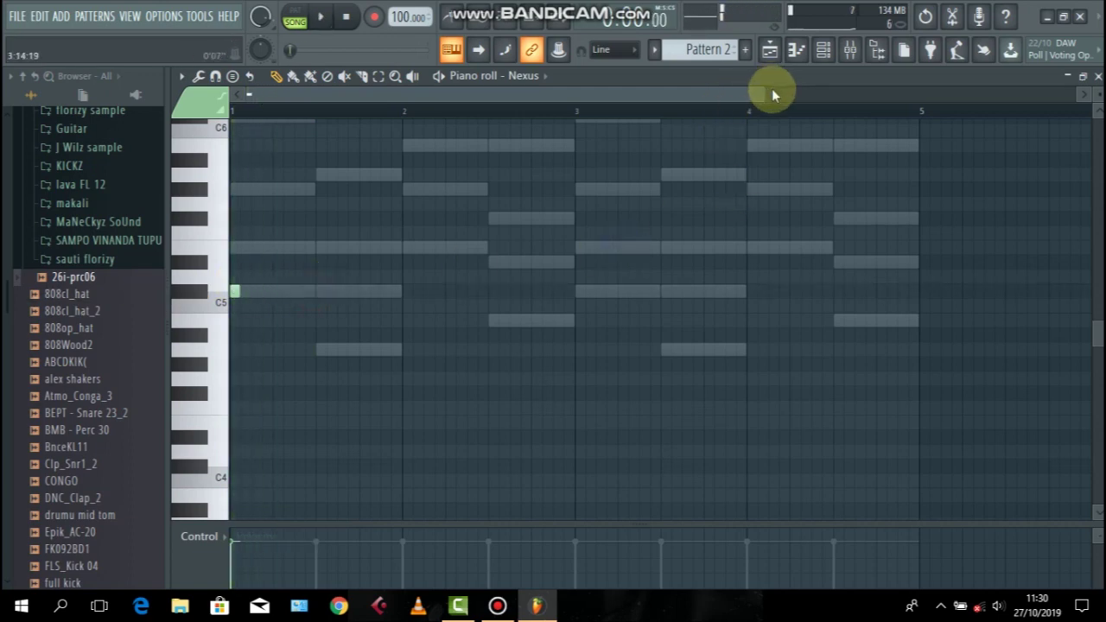
- Add one-step C#5 notes on steps 2 and 4 of bar 1 and audition them
{"action": "left_click_drag", "start_coordinate": [762, 102], "coordinate": [420, 110]}
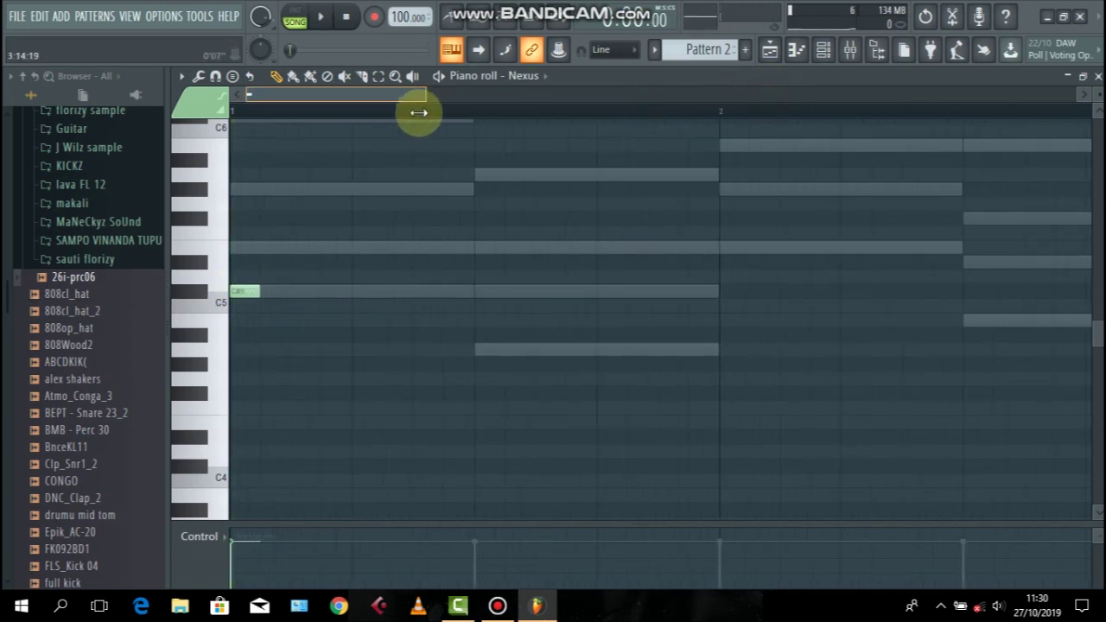
{"action": "left_click", "coordinate": [278, 292]}
{"action": "left_click", "coordinate": [350, 294]}
{"action": "key", "text": "space"}
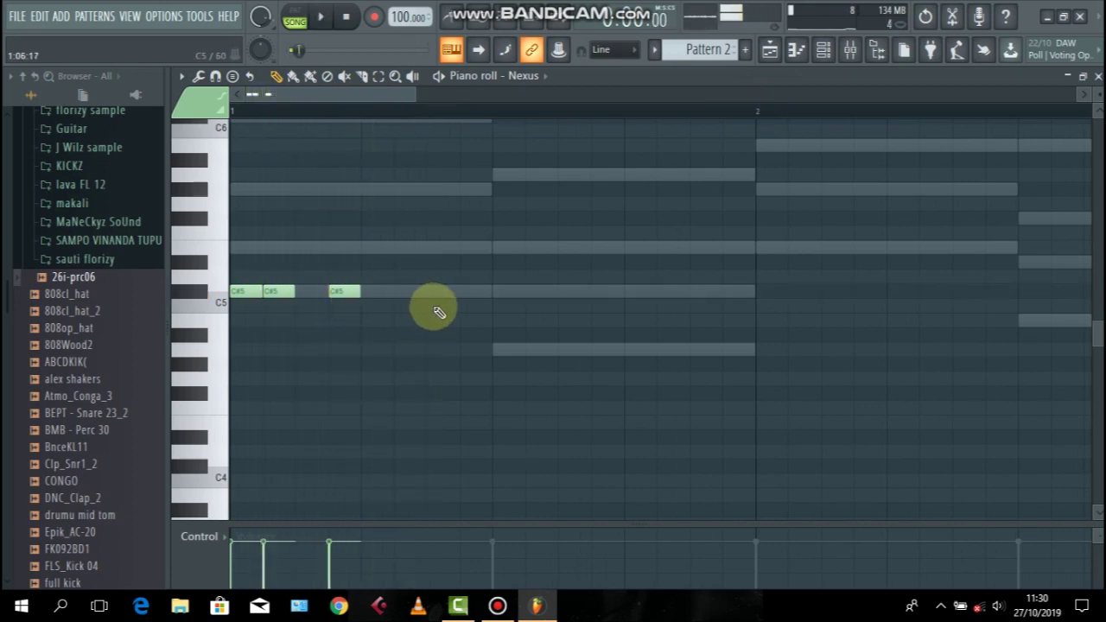
- Repeat the guitar rhythm with one-step A4 notes on steps 9, 10 and 12 of bar 1, then audition it
{"action": "left_click", "coordinate": [494, 349]}
{"action": "key", "text": "space"}
{"action": "left_click", "coordinate": [531, 350]}
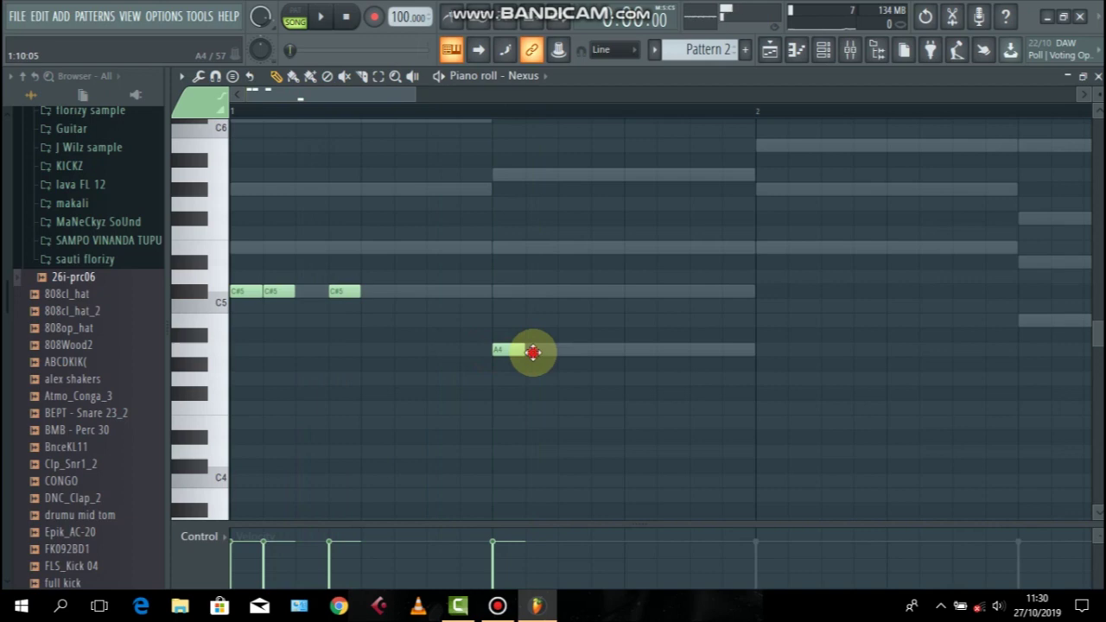
{"action": "left_click", "coordinate": [598, 354]}
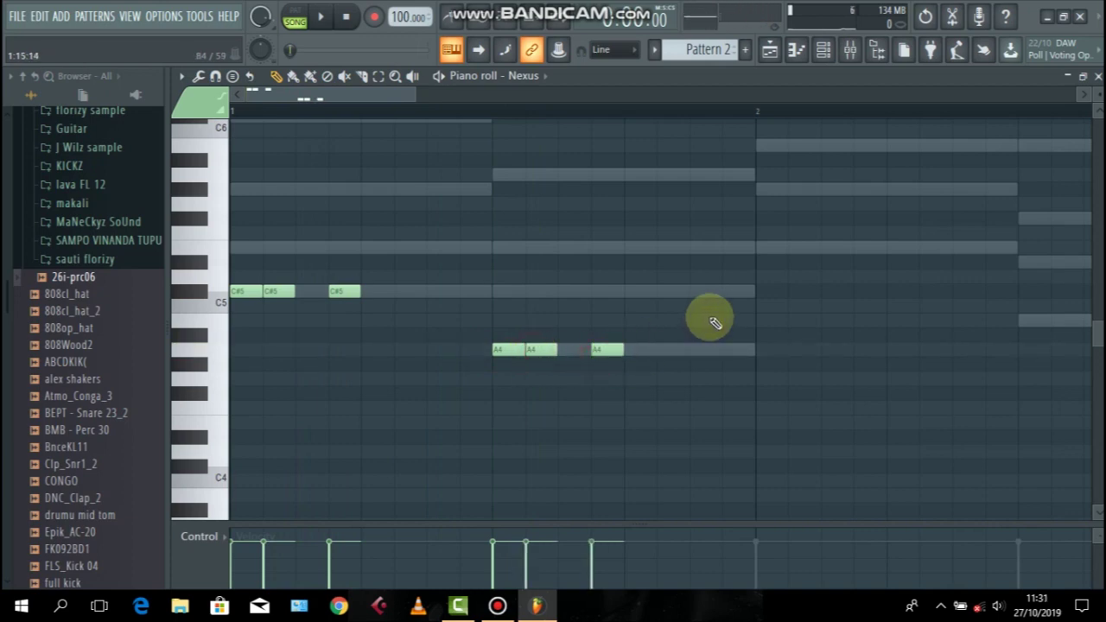
{"action": "key", "text": "space"}
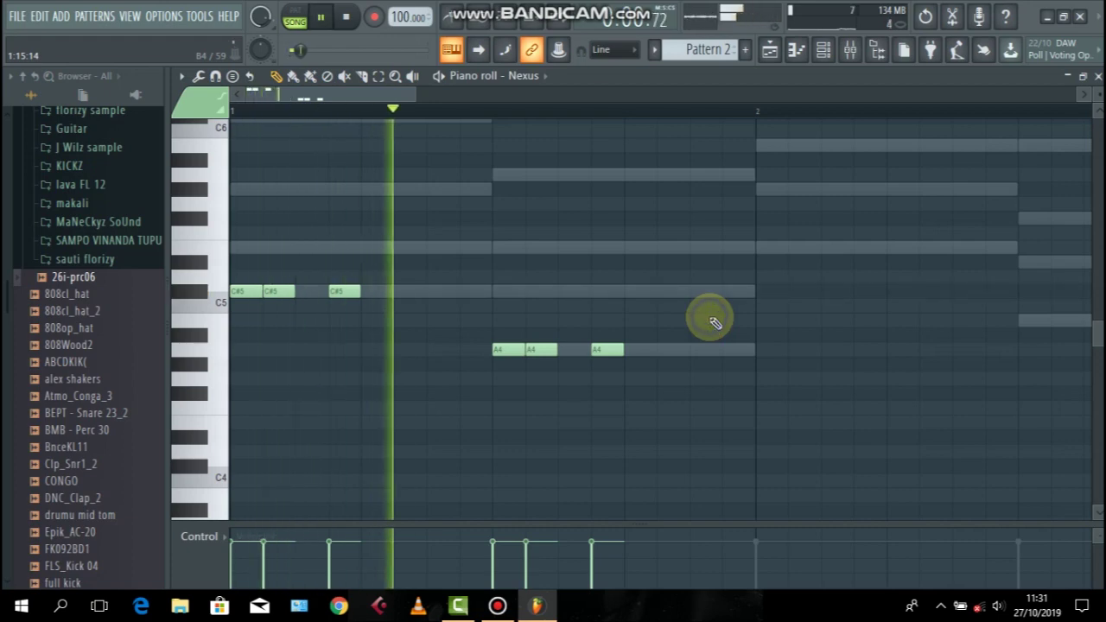
{"action": "key", "text": "space"}
- Lead into the A4 notes with one-step F#4 and G#4 notes on steps 7 and 8, and audition the line
{"action": "left_click", "coordinate": [423, 414]}
{"action": "left_click_drag", "start_coordinate": [422, 414], "coordinate": [422, 398]}
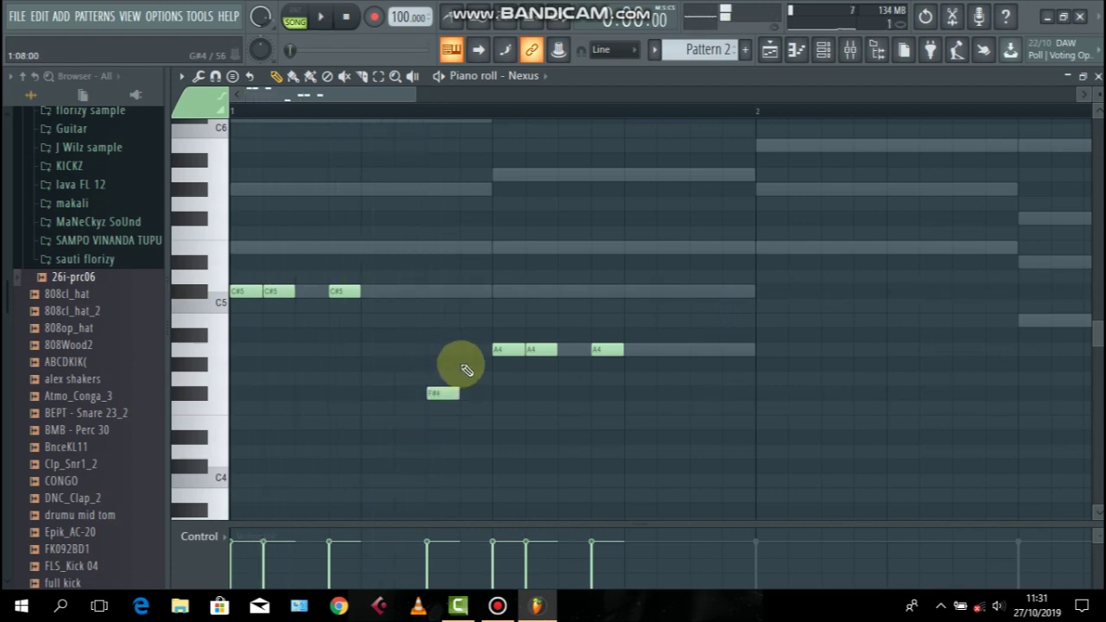
{"action": "key", "text": "space"}
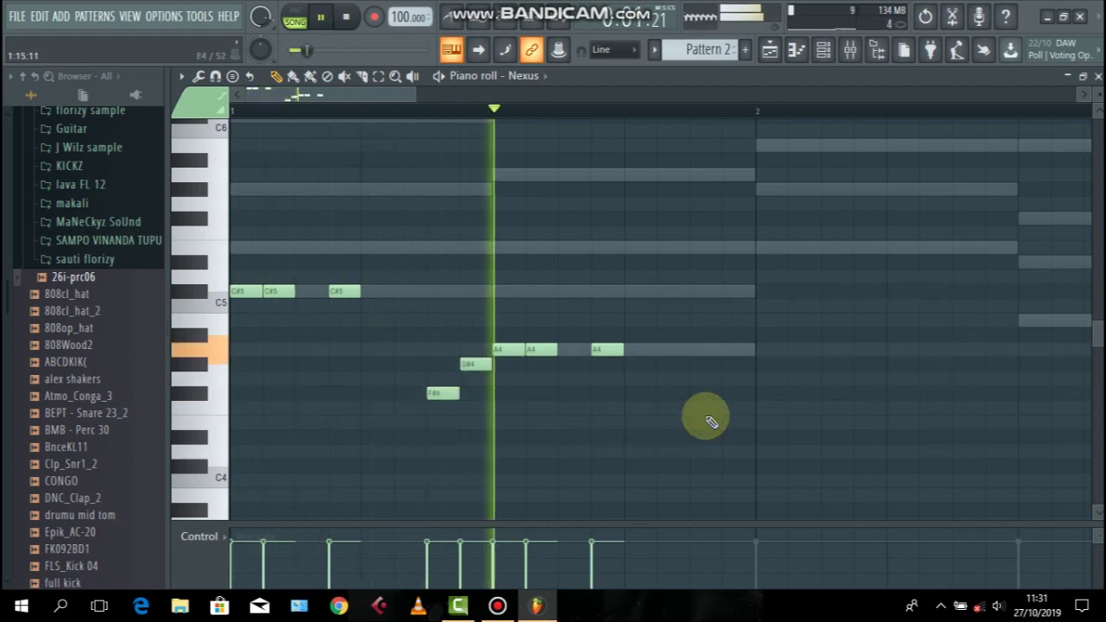
{"action": "key", "text": "space"}
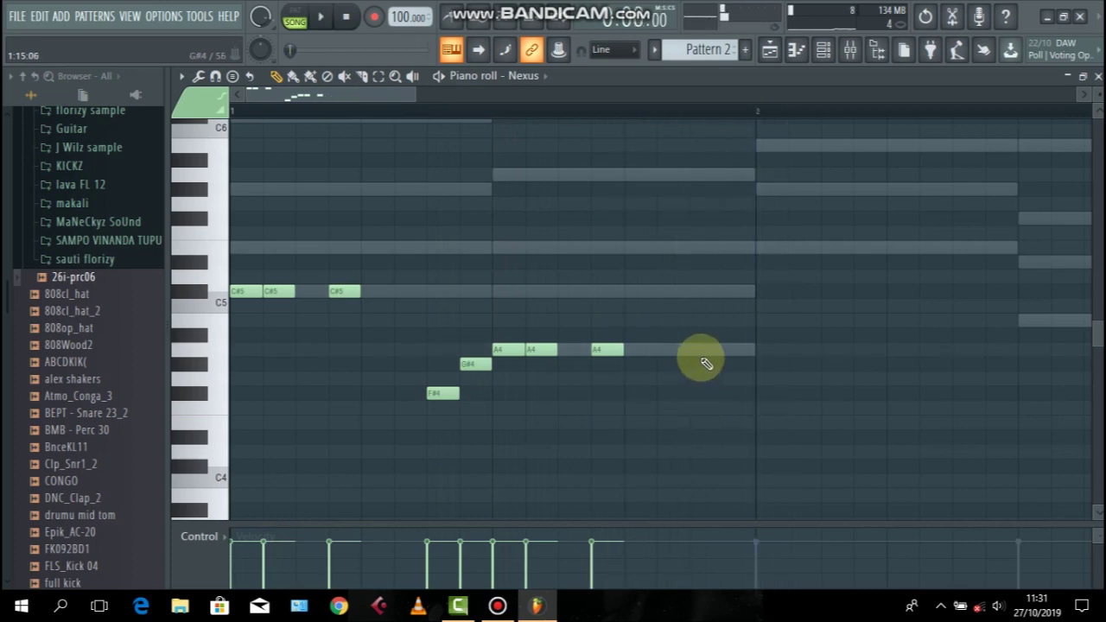
- Add a one-step A4 note on step 15 of bar 1 and E5 notes on steps 1, 2 and 4 of bar 2
{"action": "left_click", "coordinate": [758, 245]}
{"action": "left_click", "coordinate": [790, 248]}
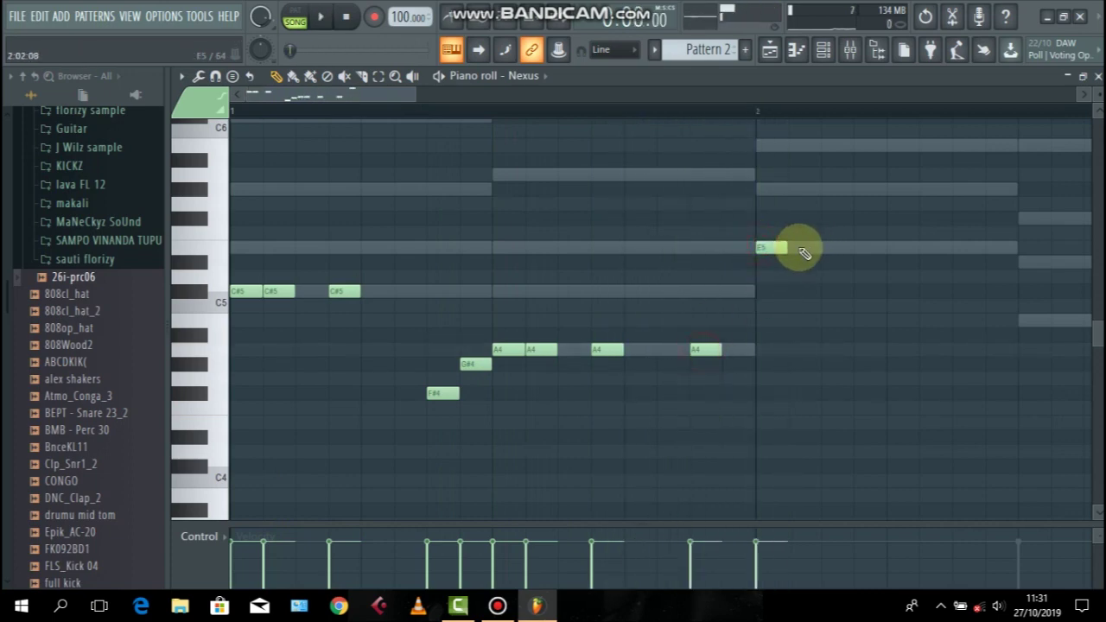
{"action": "left_click", "coordinate": [856, 248]}
- Add one-step F#4 and G#4 lead-in notes on steps 7 and 8 of bar 2
{"action": "mouse_move", "coordinate": [956, 377]}
{"action": "left_mouse_down"}
{"action": "mouse_move", "coordinate": [957, 407]}
{"action": "mouse_move", "coordinate": [970, 393]}
{"action": "left_mouse_up"}
{"action": "left_click", "coordinate": [973, 409]}
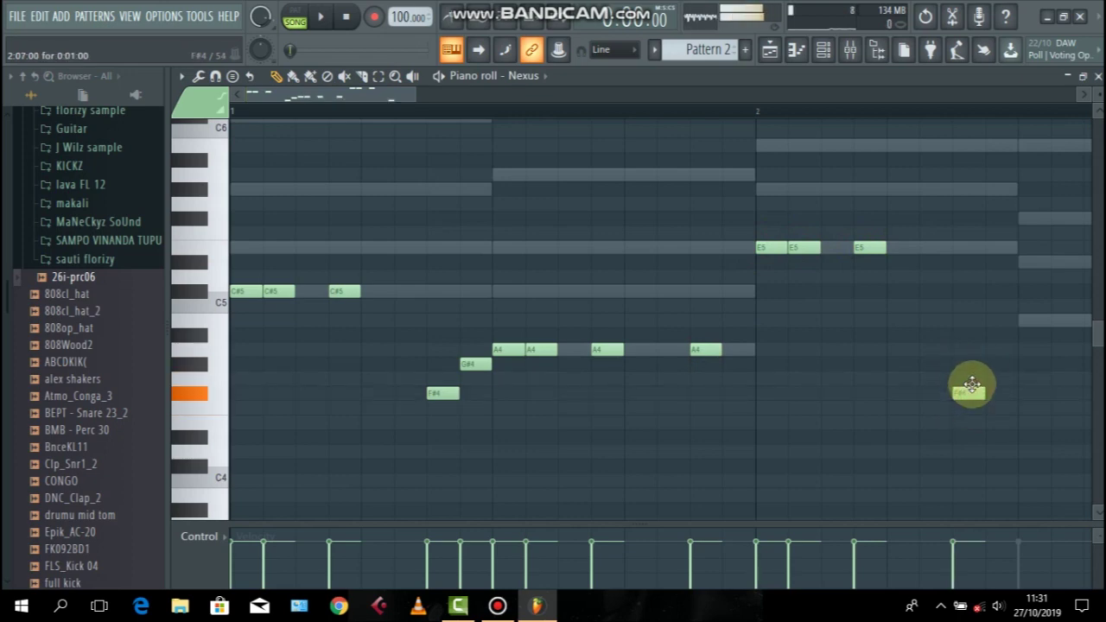
{"action": "left_click", "coordinate": [989, 363]}
- Complete bar 2 of the guitar line with one-step B4 notes on steps 9, 10, 12 and 15
{"action": "left_click", "coordinate": [1025, 321]}
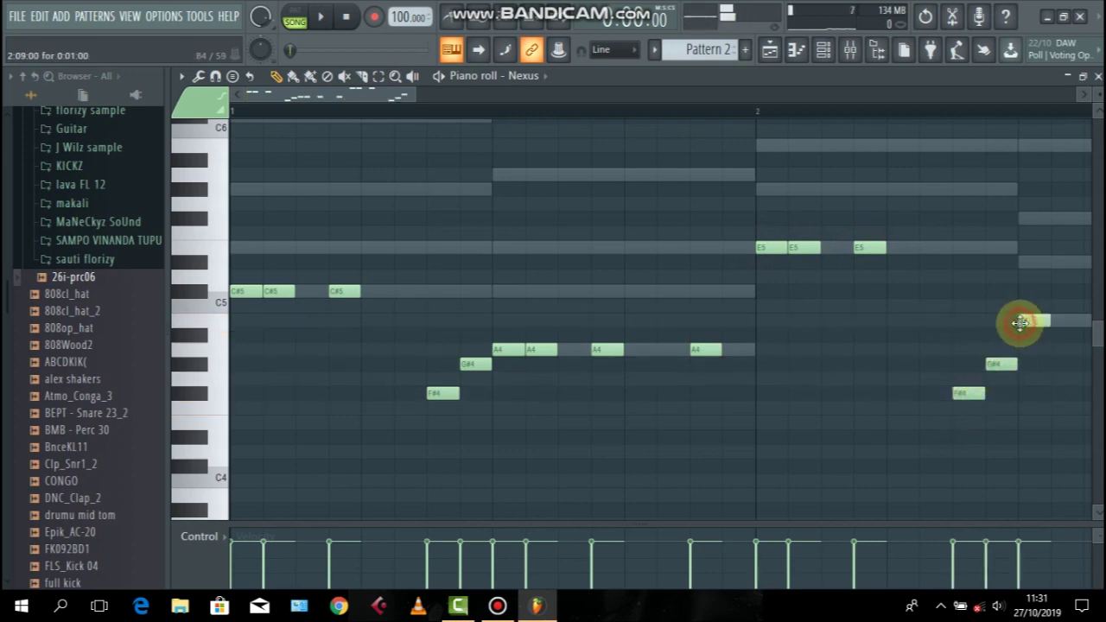
{"action": "scroll", "coordinate": [916, 113], "scroll_direction": "down", "scroll_amount": 3}
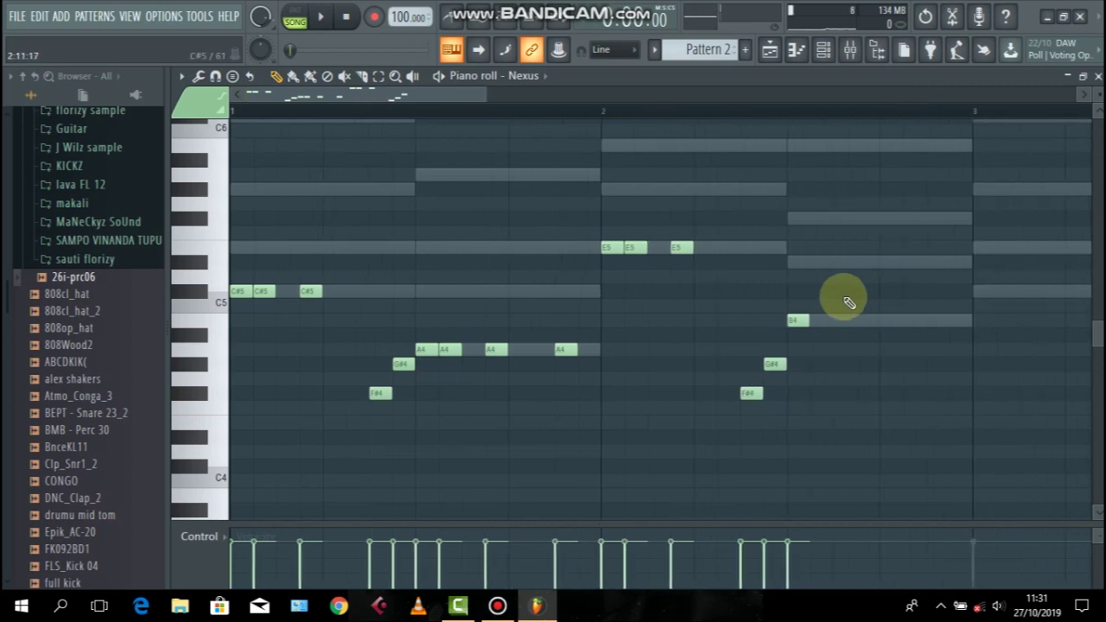
{"action": "left_click", "coordinate": [819, 322]}
{"action": "left_click", "coordinate": [856, 321]}
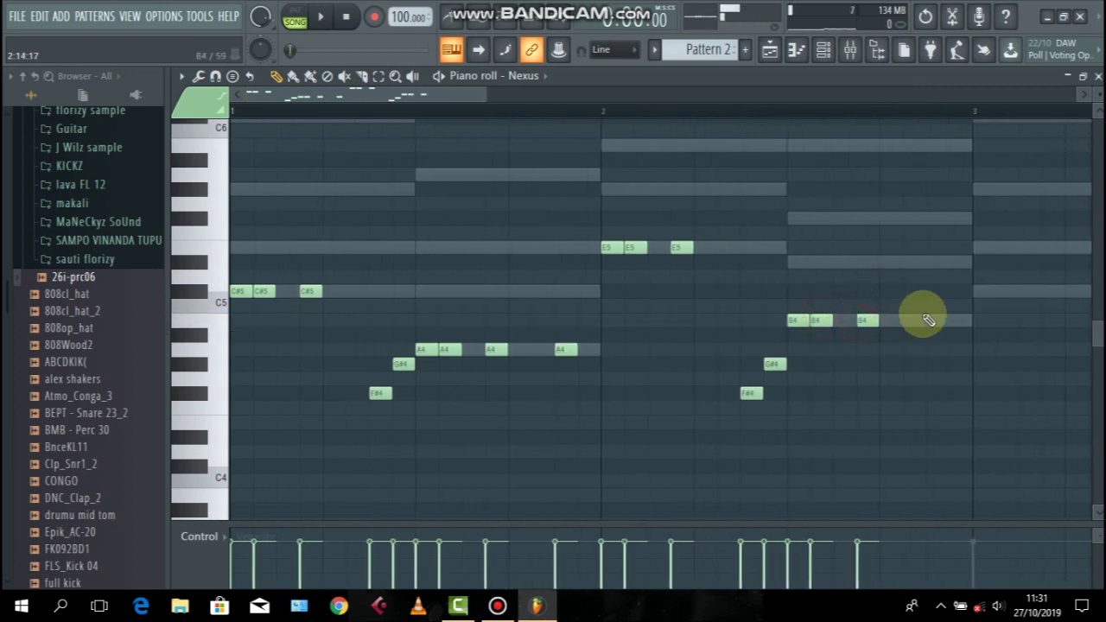
{"action": "left_click", "coordinate": [932, 323]}
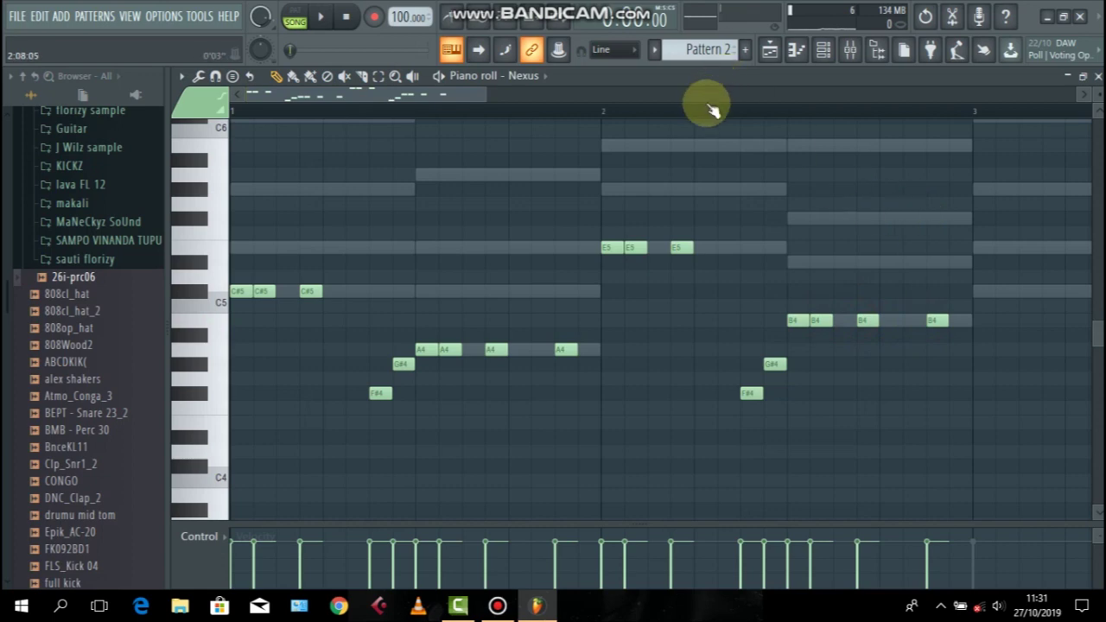
- Select all guitar notes in bars 1 and 2 and enlarge the velocity lane
{"action": "scroll", "coordinate": [711, 104], "scroll_direction": "down", "scroll_amount": 4}
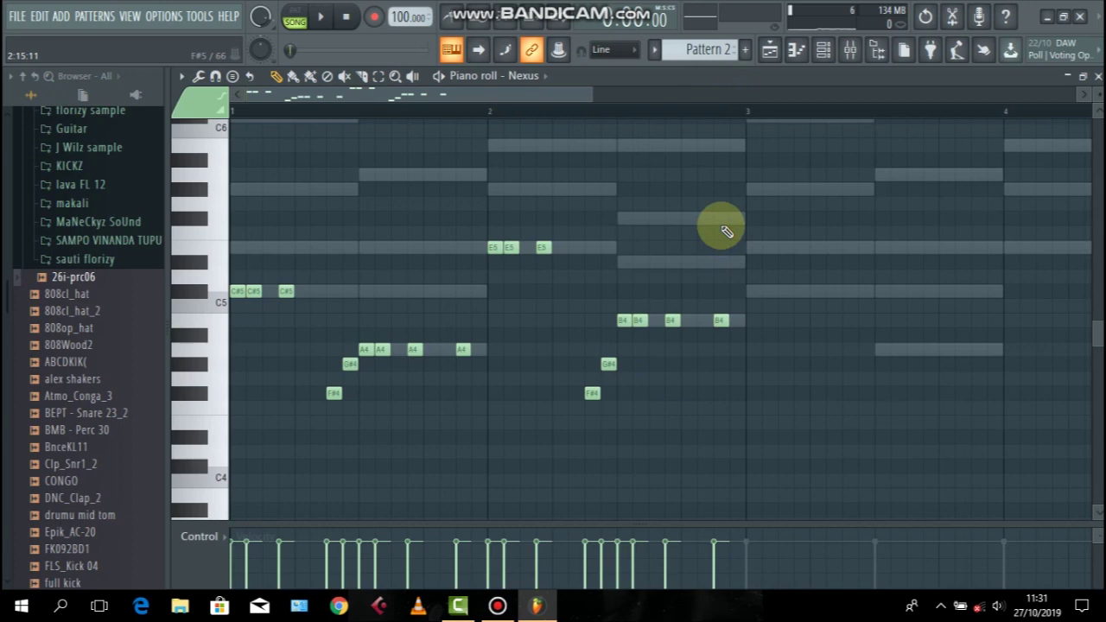
{"action": "left_click_drag", "start_coordinate": [854, 203], "coordinate": [228, 442]}
{"action": "left_click_drag", "start_coordinate": [388, 521], "coordinate": [391, 384]}
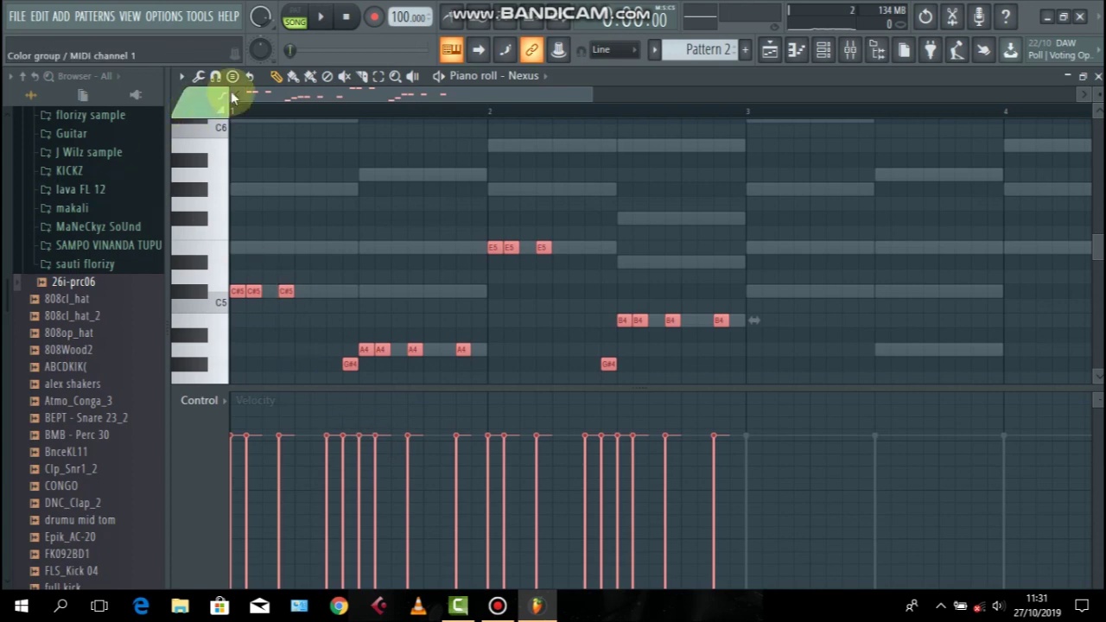
- Try lowering and raising the velocities of all selected guitar notes together
{"action": "left_click", "coordinate": [199, 76]}
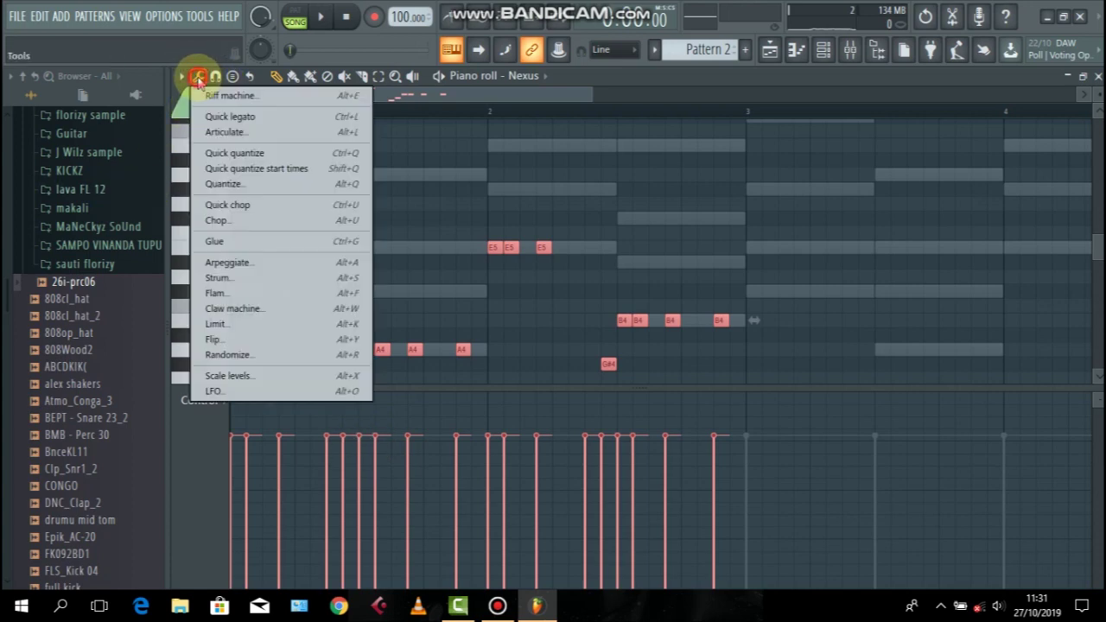
{"action": "left_click", "coordinate": [498, 94]}
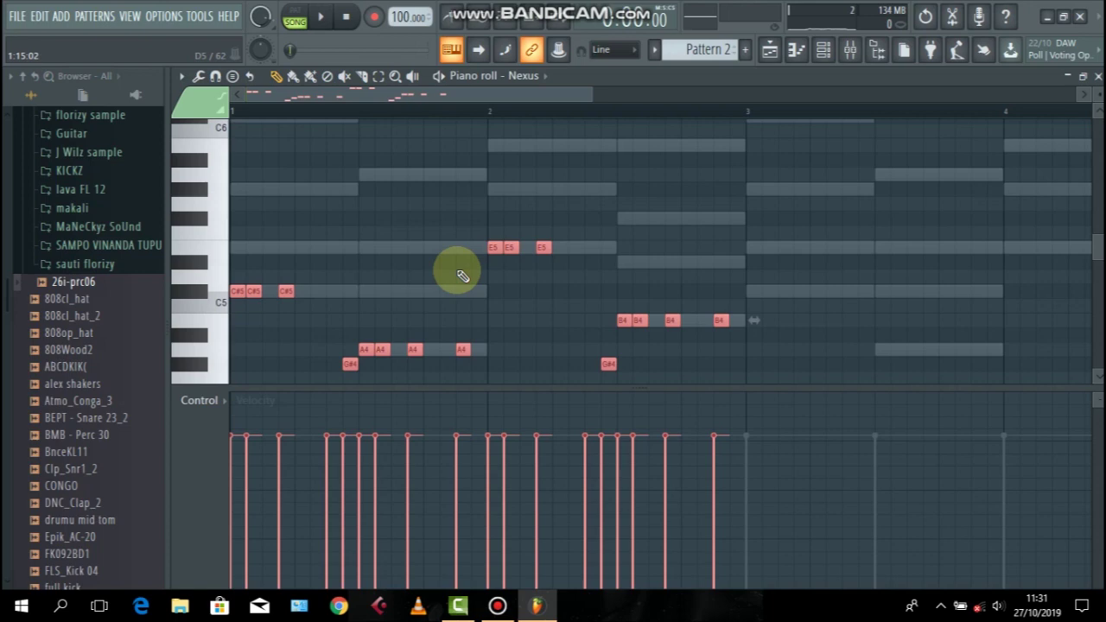
{"action": "scroll", "coordinate": [458, 270], "scroll_direction": "down", "scroll_amount": 3}
{"action": "scroll", "coordinate": [458, 270], "scroll_direction": "up", "scroll_amount": 3}
{"action": "scroll", "coordinate": [458, 270], "scroll_direction": "down", "scroll_amount": 4}
{"action": "scroll", "coordinate": [458, 271], "scroll_direction": "up", "scroll_amount": 4}
{"action": "scroll", "coordinate": [458, 269], "scroll_direction": "down", "scroll_amount": 6}
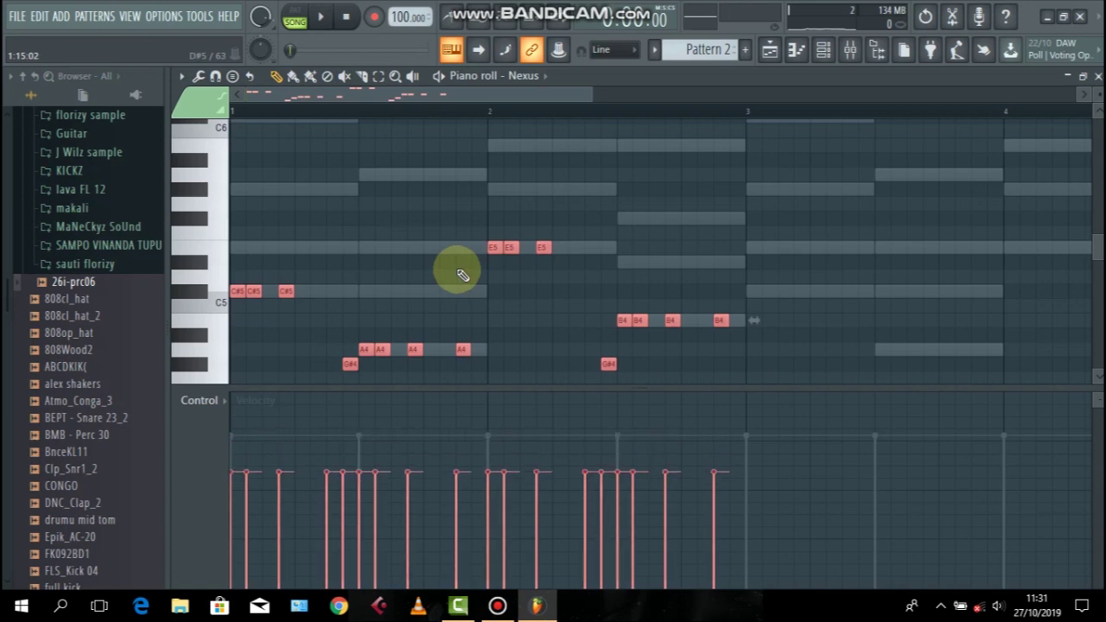
{"action": "scroll", "coordinate": [458, 269], "scroll_direction": "up", "scroll_amount": 5}
{"action": "scroll", "coordinate": [458, 269], "scroll_direction": "down", "scroll_amount": 6}
{"action": "scroll", "coordinate": [458, 270], "scroll_direction": "up", "scroll_amount": 5}
{"action": "scroll", "coordinate": [457, 269], "scroll_direction": "down", "scroll_amount": 10}
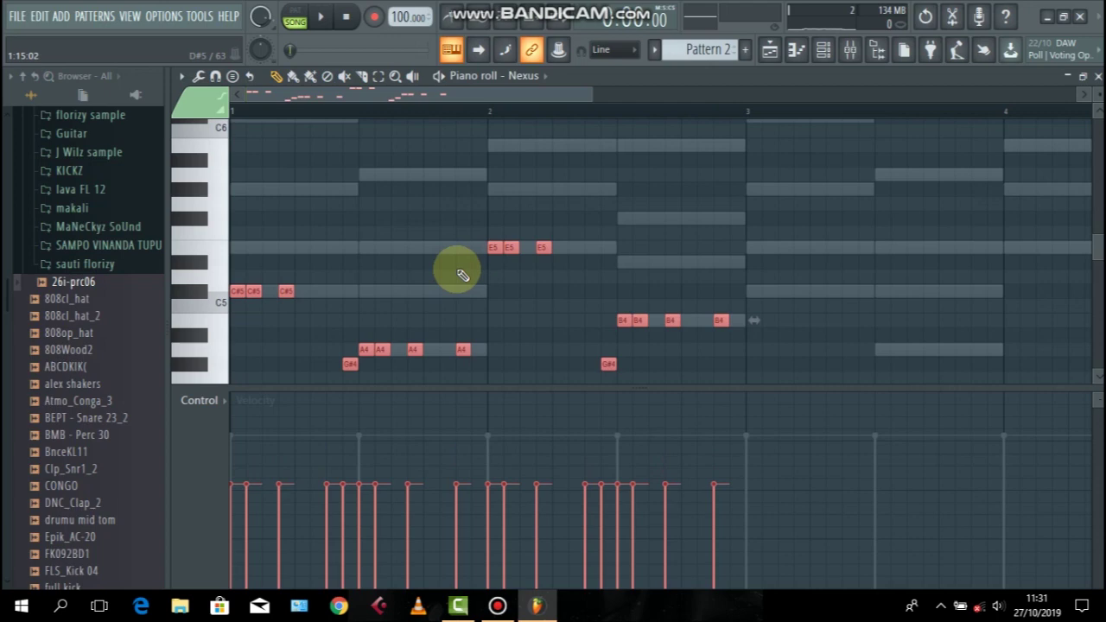
{"action": "scroll", "coordinate": [458, 270], "scroll_direction": "down", "scroll_amount": 4}
{"action": "scroll", "coordinate": [458, 271], "scroll_direction": "up", "scroll_amount": 15}
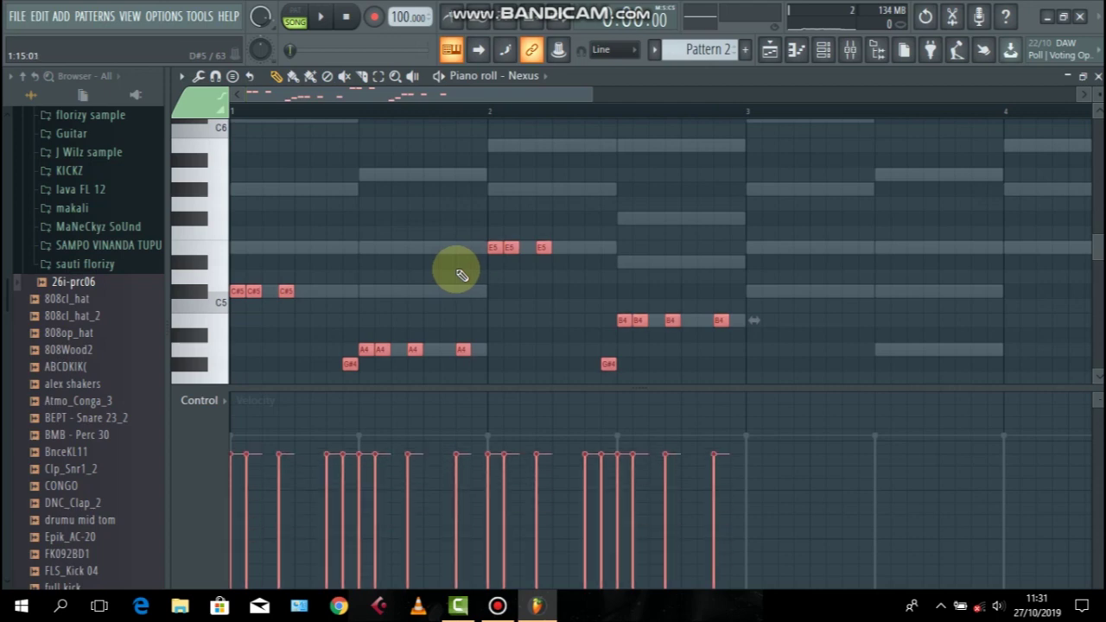
- Scale the selected notes' velocities with Scale levels using a 41% offset, and shrink the velocity lane back
{"action": "left_click", "coordinate": [200, 78]}
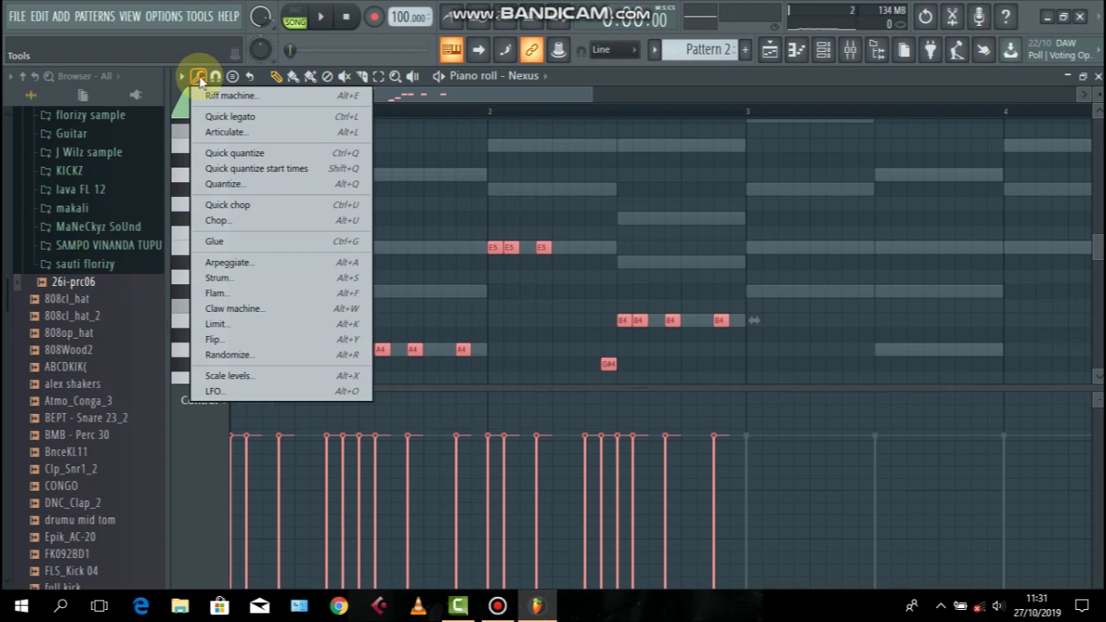
{"action": "left_click", "coordinate": [265, 381]}
{"action": "mouse_move", "coordinate": [584, 294]}
{"action": "left_mouse_down"}
{"action": "mouse_move", "coordinate": [588, 339]}
{"action": "mouse_move", "coordinate": [593, 266]}
{"action": "mouse_move", "coordinate": [602, 284]}
{"action": "left_mouse_up"}
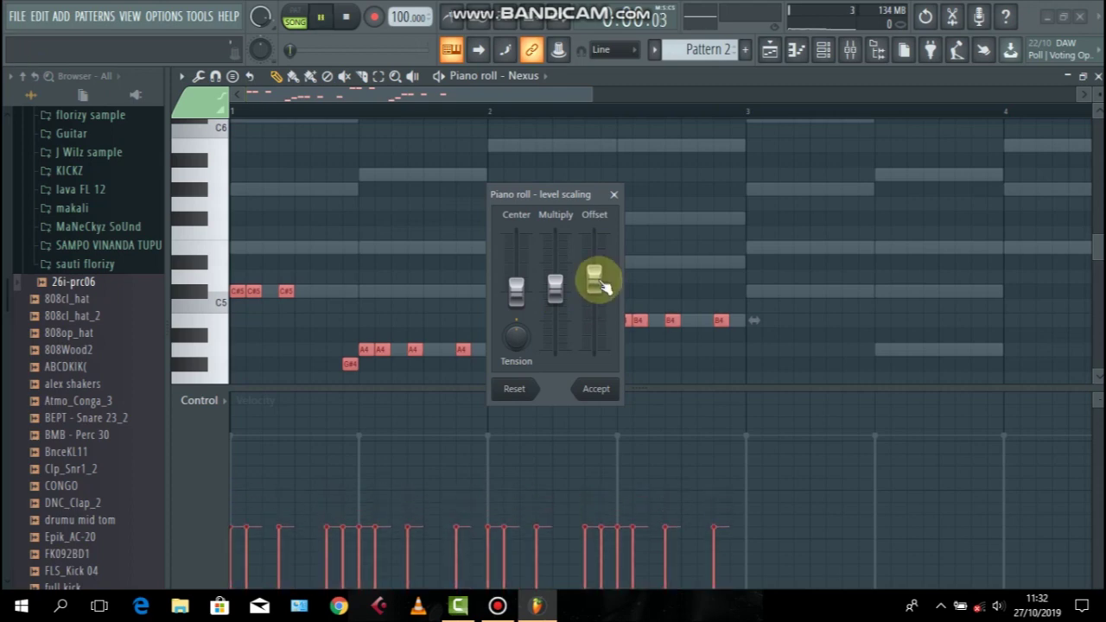
{"action": "left_click_drag", "start_coordinate": [600, 284], "coordinate": [600, 236]}
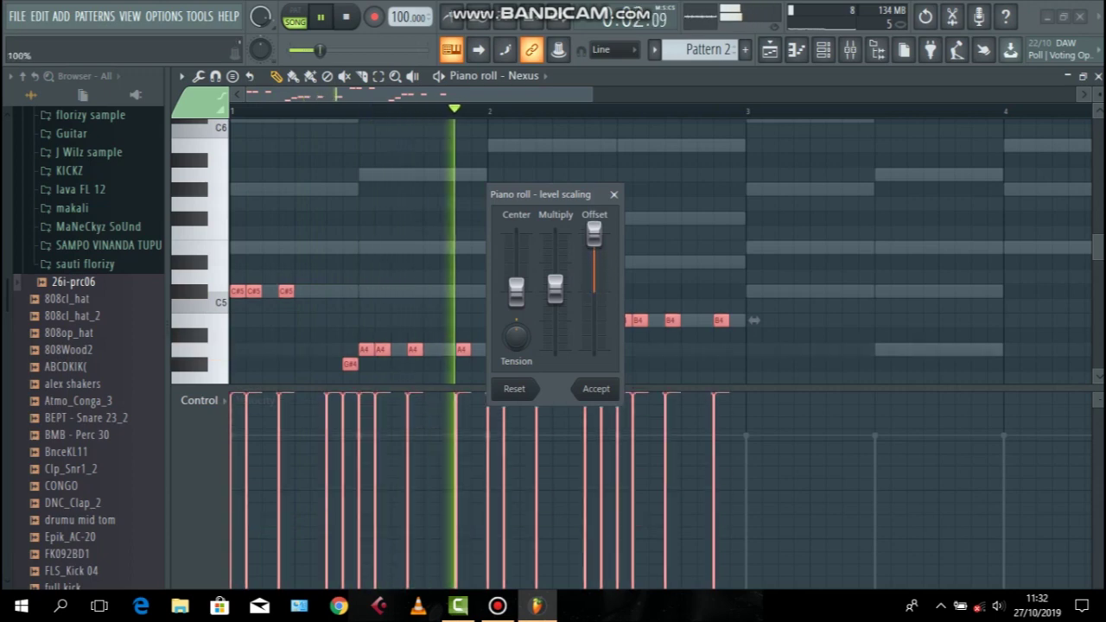
{"action": "left_click_drag", "start_coordinate": [599, 242], "coordinate": [598, 273]}
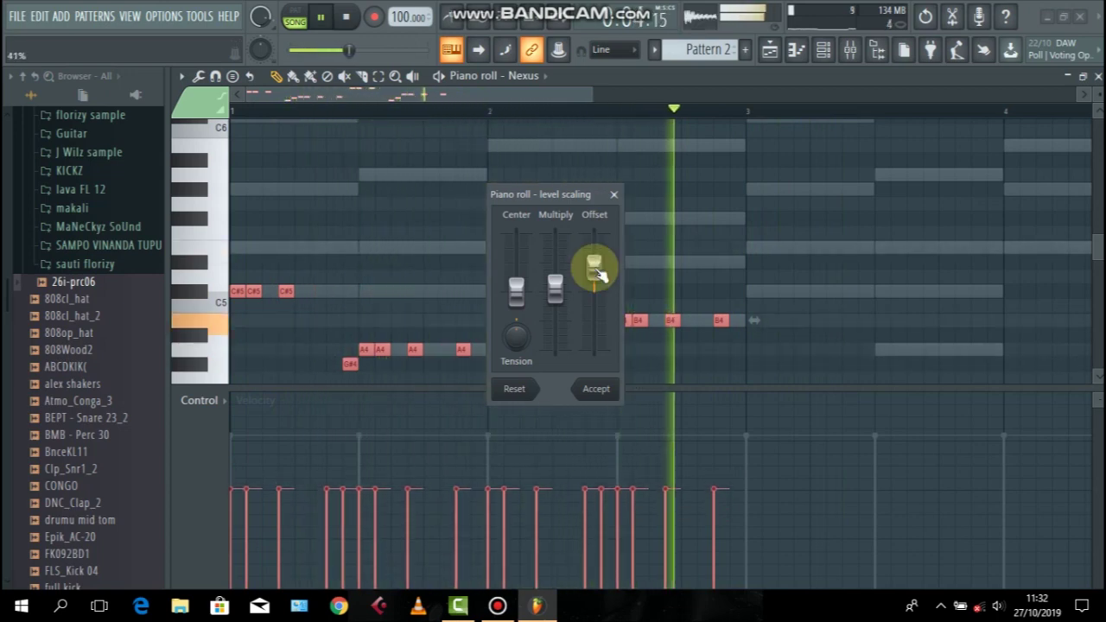
{"action": "left_click", "coordinate": [596, 388]}
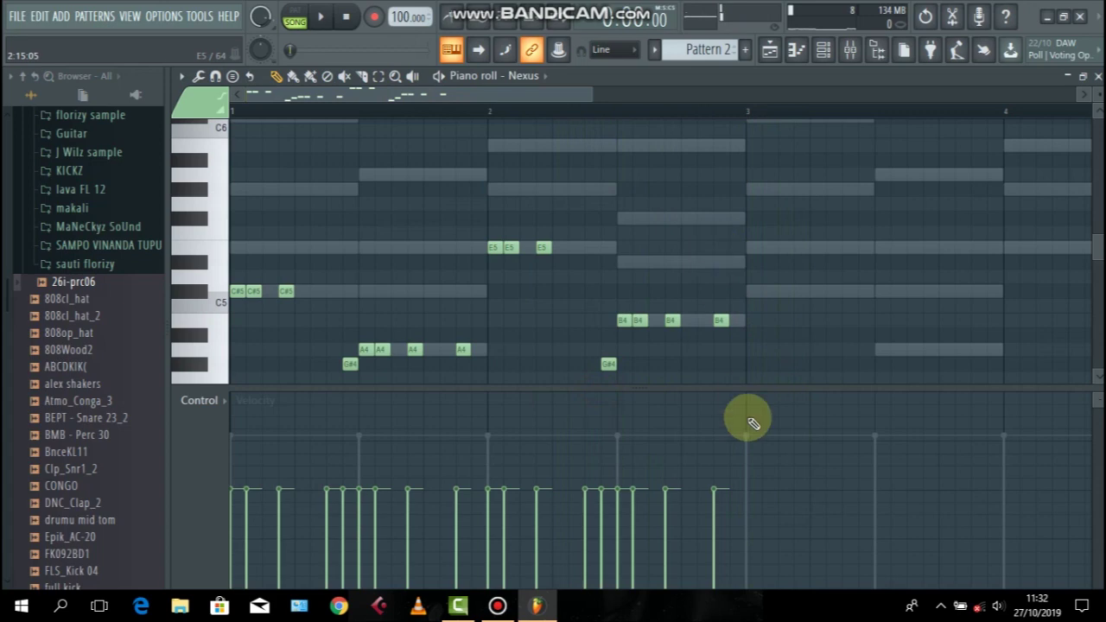
{"action": "left_click_drag", "start_coordinate": [747, 391], "coordinate": [757, 532]}
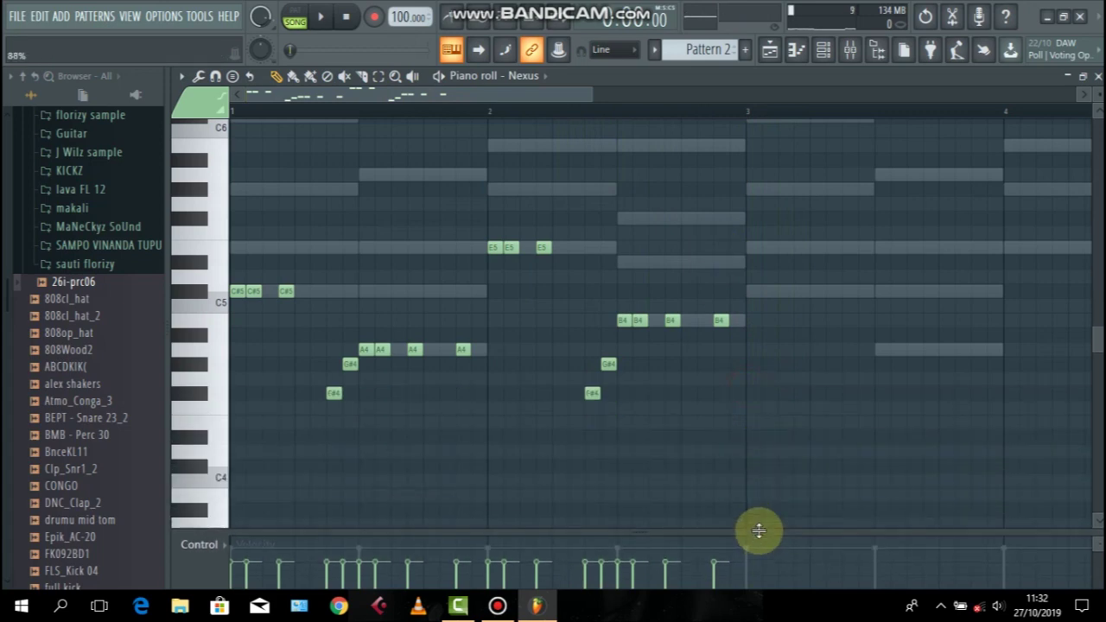
{"action": "left_click_drag", "start_coordinate": [840, 169], "coordinate": [223, 402]}
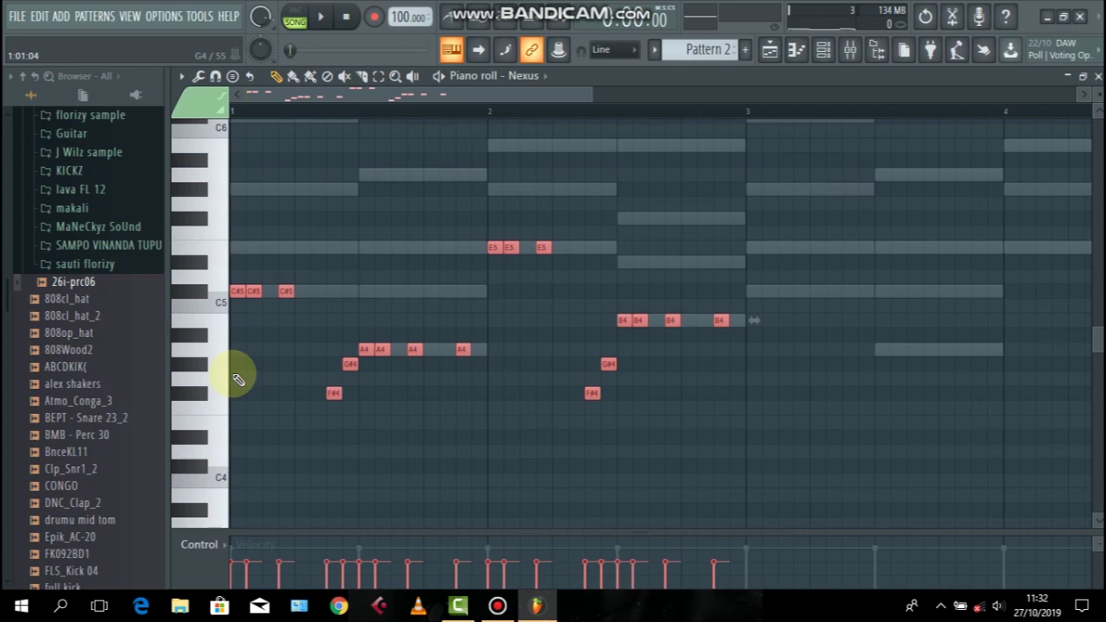
{"action": "left_click", "coordinate": [197, 579]}
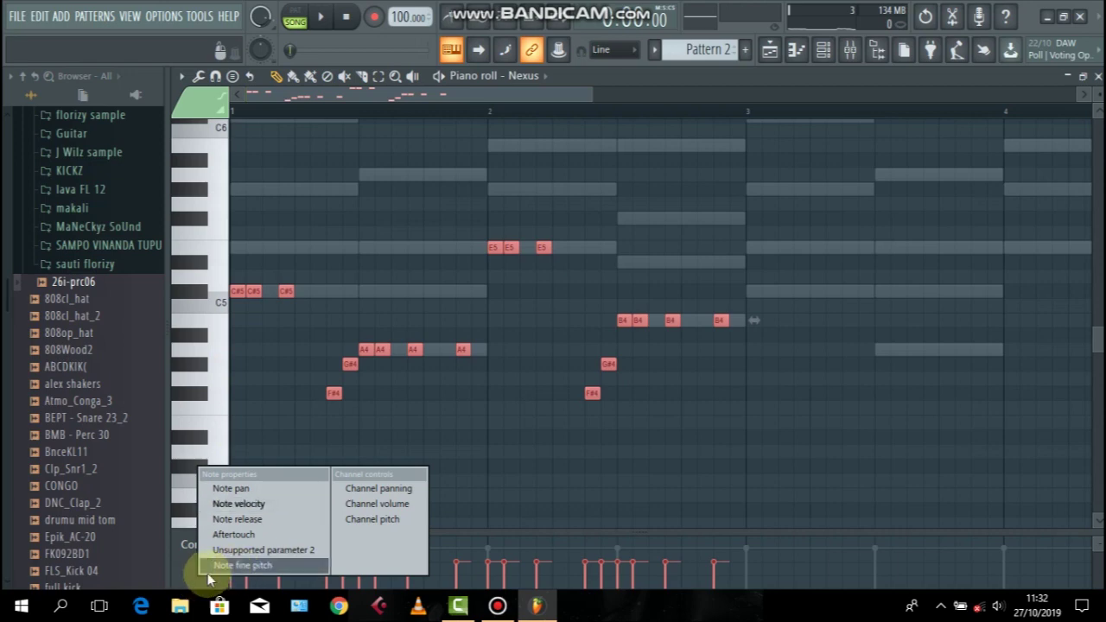
{"action": "left_click", "coordinate": [547, 441]}
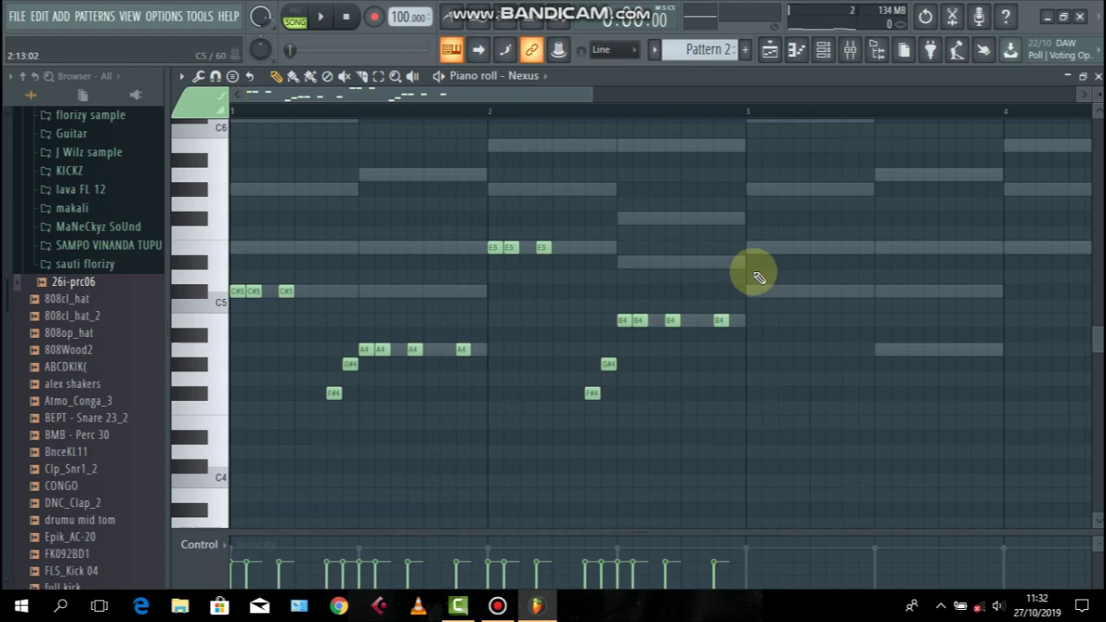
- Duplicate the two-bar guitar line into bars 3 and 4 and clear the selection
{"action": "left_click_drag", "start_coordinate": [894, 168], "coordinate": [227, 497]}
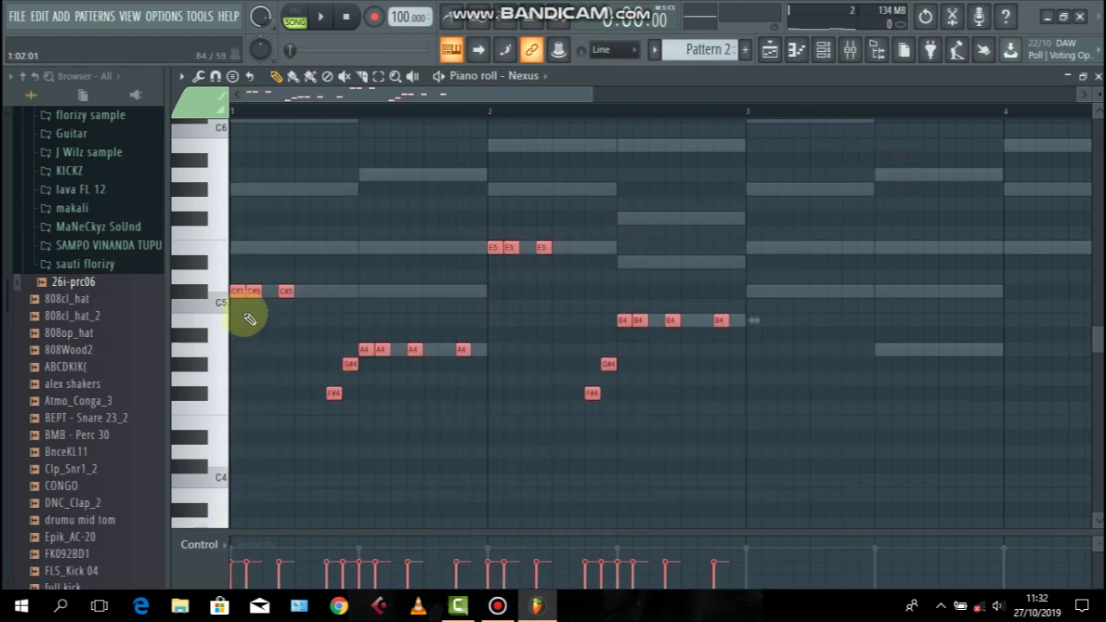
{"action": "left_click_drag", "start_coordinate": [238, 294], "coordinate": [746, 300]}
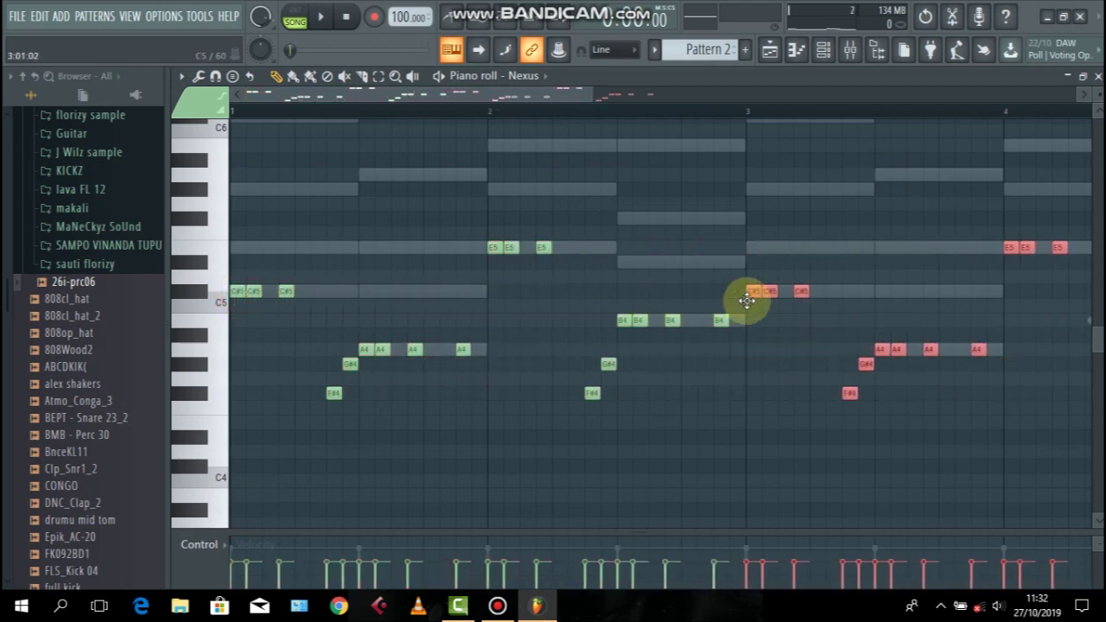
{"action": "left_click", "coordinate": [761, 210], "text": "ctrl"}
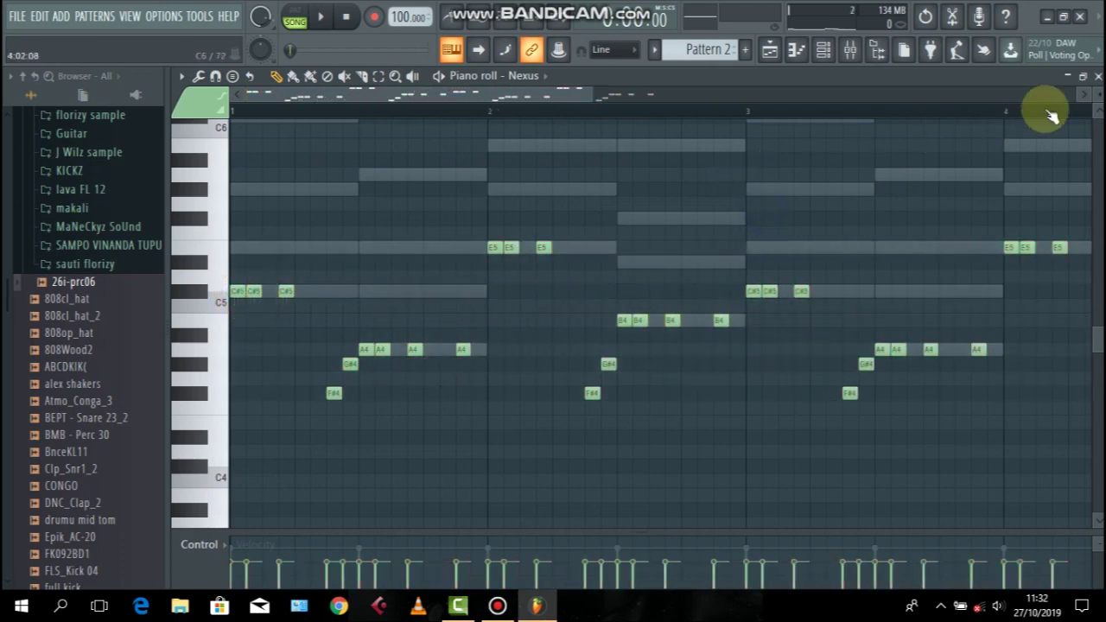
- Close the piano roll and play the arrangement with the playlist in view
{"action": "left_click", "coordinate": [1096, 77]}
{"action": "key", "text": "space"}
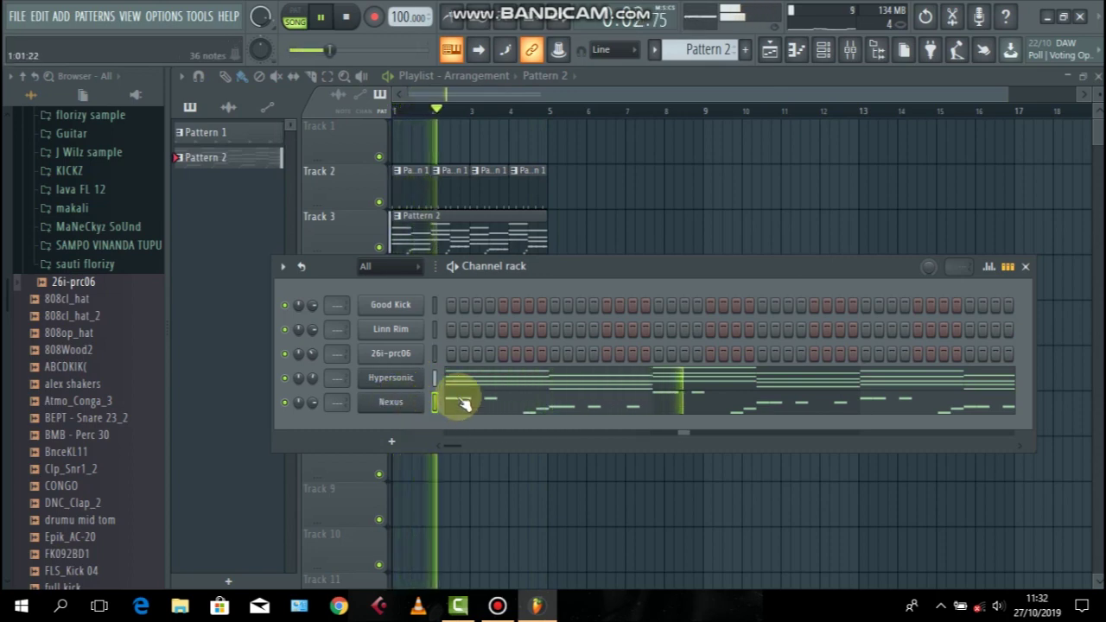
{"action": "key", "text": "F6"}
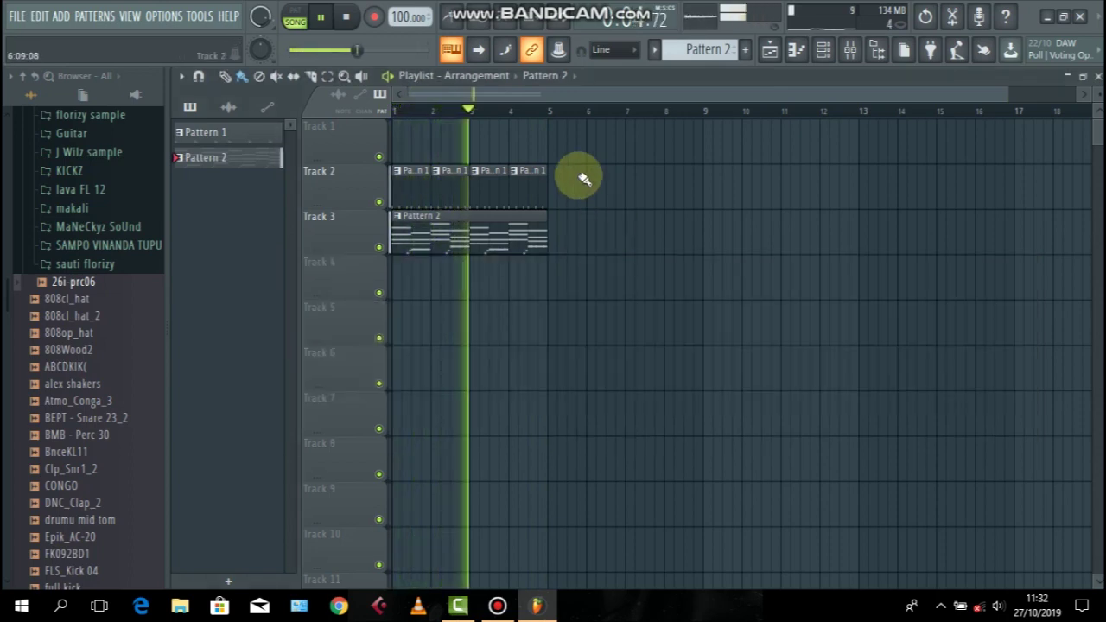
- Switch to Pattern 3, fill bars 1 to 4 of Track 1 with it, and stop playback
{"action": "left_click", "coordinate": [830, 56]}
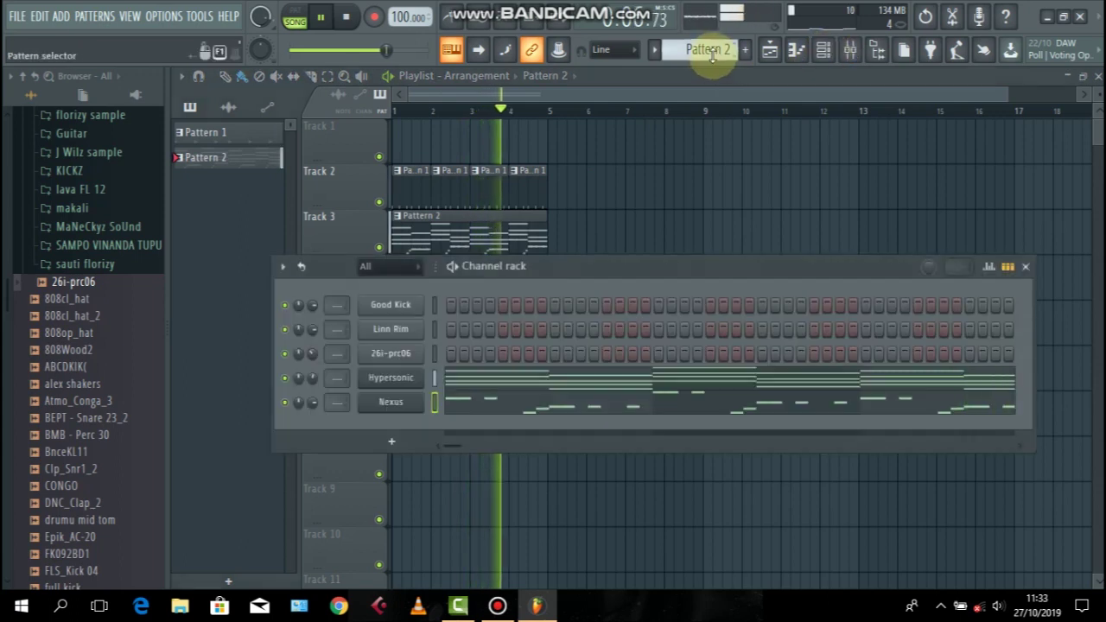
{"action": "scroll", "coordinate": [708, 52], "scroll_direction": "up", "scroll_amount": 1}
{"action": "left_click", "coordinate": [443, 145]}
{"action": "mouse_move", "coordinate": [449, 144]}
{"action": "left_mouse_down"}
{"action": "mouse_move", "coordinate": [404, 145]}
{"action": "mouse_move", "coordinate": [530, 154]}
{"action": "left_mouse_up"}
{"action": "key", "text": "space"}
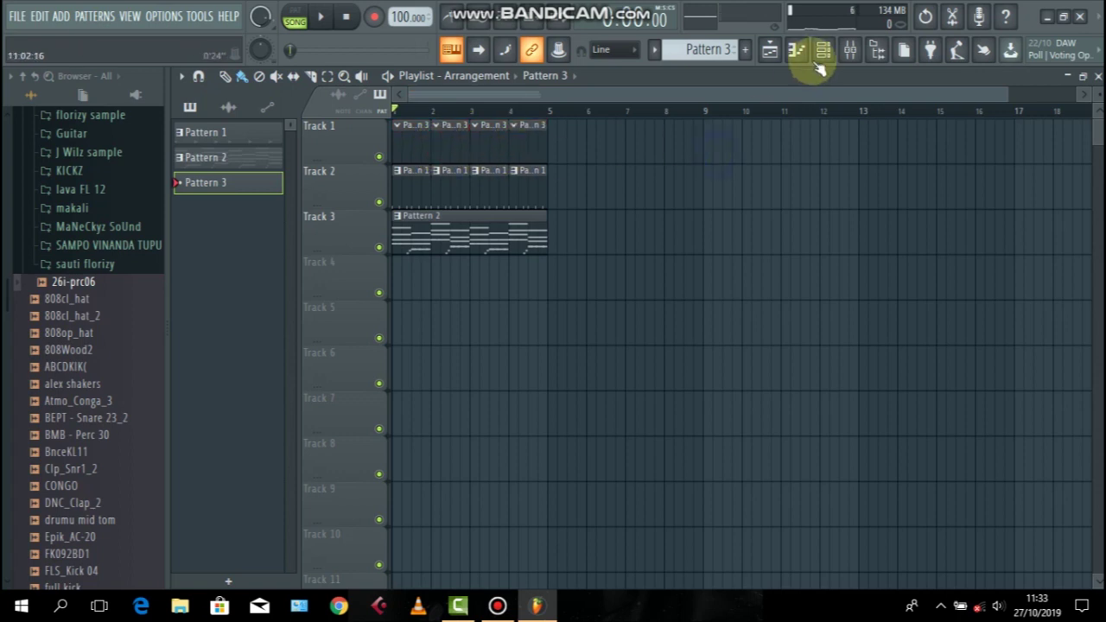
- Place Good Kick hits on steps 1 and 5 of Pattern 3 and play them with the arrangement
{"action": "left_click", "coordinate": [823, 50]}
{"action": "right_click", "coordinate": [402, 304]}
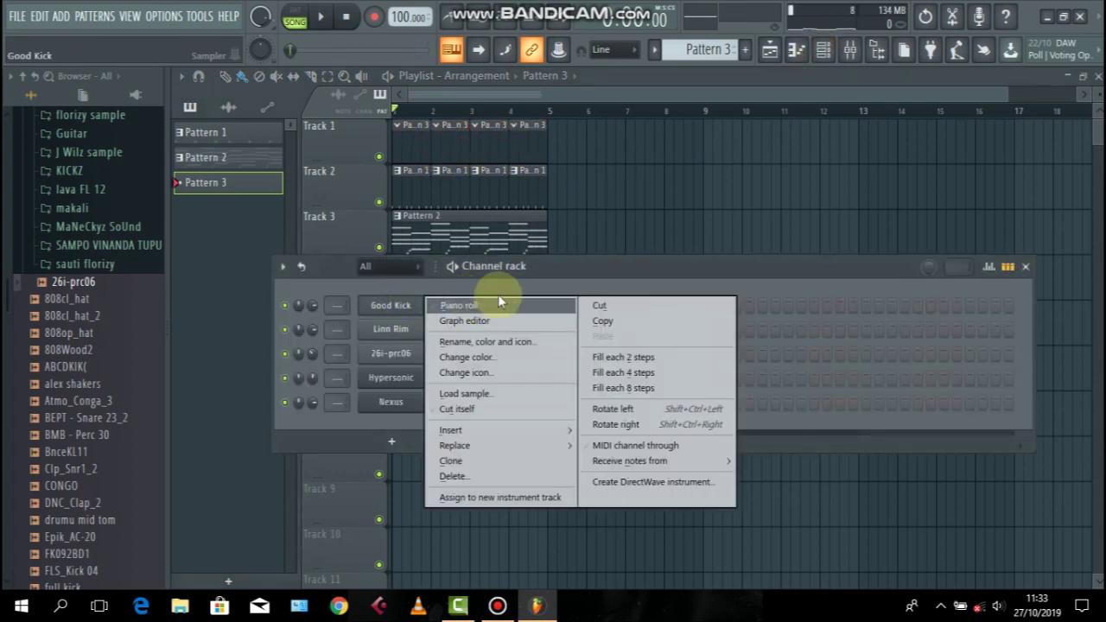
{"action": "left_click", "coordinate": [570, 273]}
{"action": "left_click", "coordinate": [451, 305]}
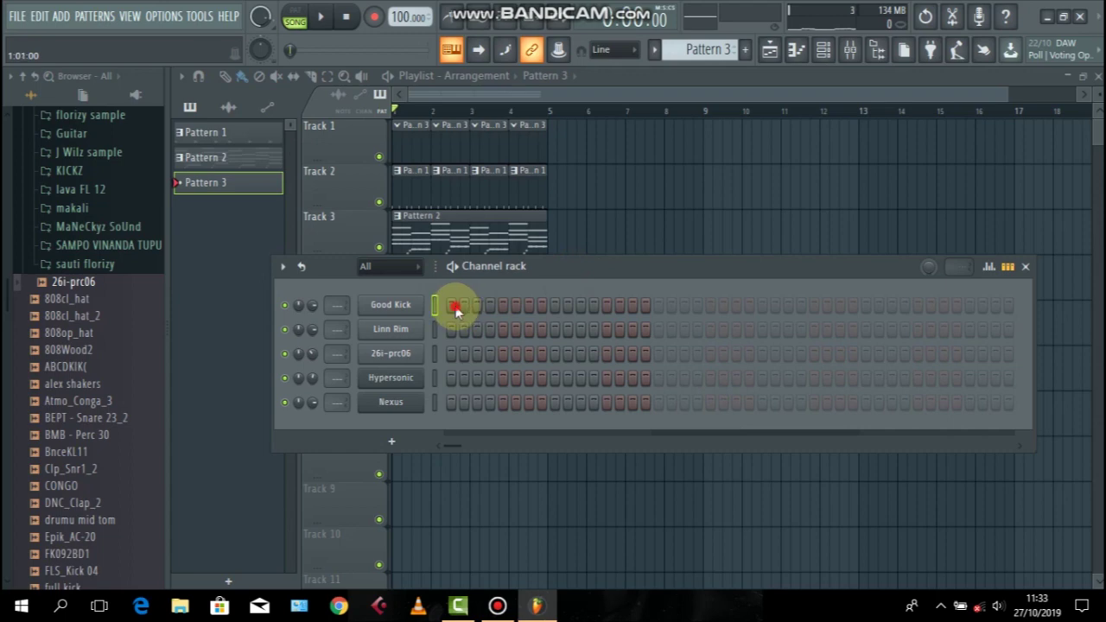
{"action": "key", "text": "space"}
{"action": "left_click", "coordinate": [502, 304]}
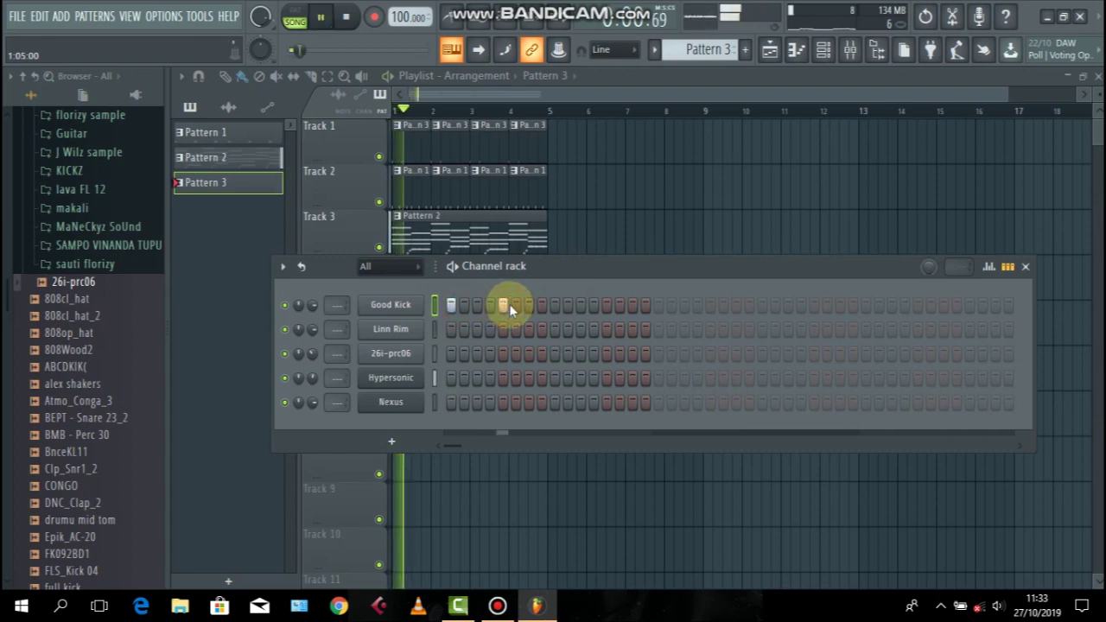
{"action": "key", "text": "space"}
{"action": "key", "text": "space"}
- Try an extra Good Kick hit on step 3 of Pattern 3 and audition it
{"action": "left_click", "coordinate": [480, 306]}
{"action": "key", "text": "space"}
{"action": "right_click", "coordinate": [478, 307]}
{"action": "left_click", "coordinate": [477, 306]}
{"action": "key", "text": "space"}
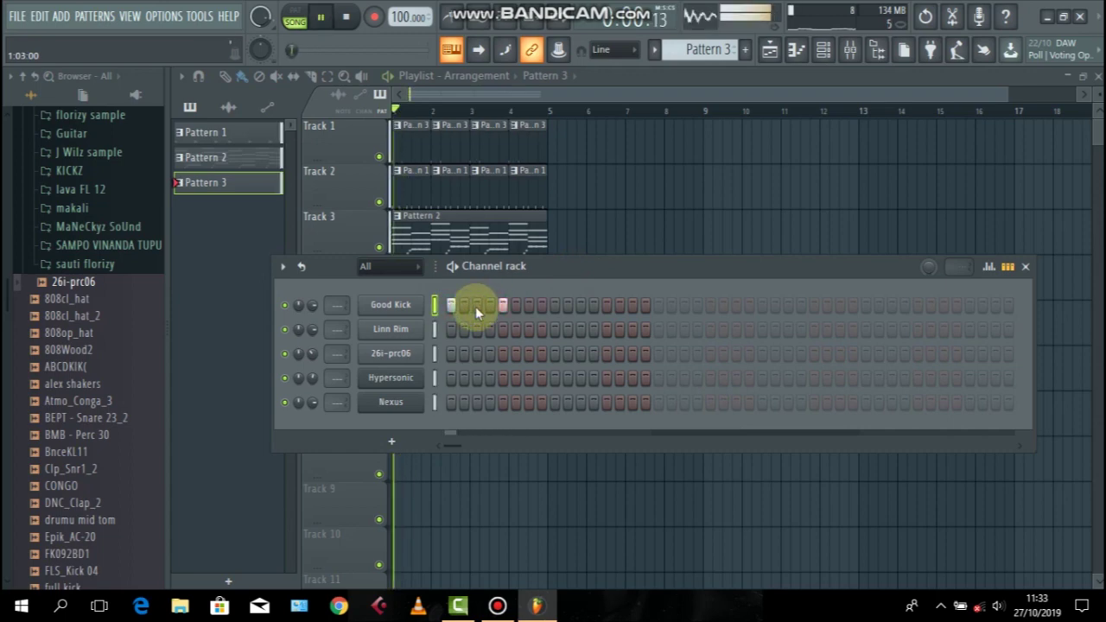
- Add a Good Kick hit on step 9 and clear the trial hits on steps 3 and 7 after auditioning
{"action": "left_click", "coordinate": [529, 306]}
{"action": "left_click", "coordinate": [554, 305]}
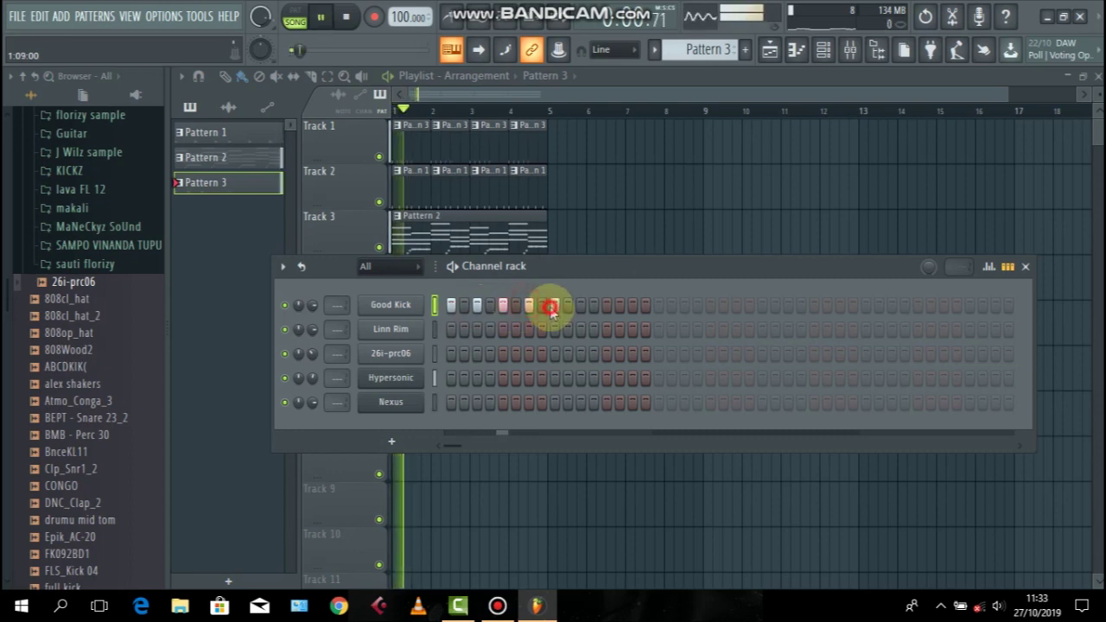
{"action": "key", "text": "space"}
{"action": "key", "text": "space"}
{"action": "right_click", "coordinate": [526, 306]}
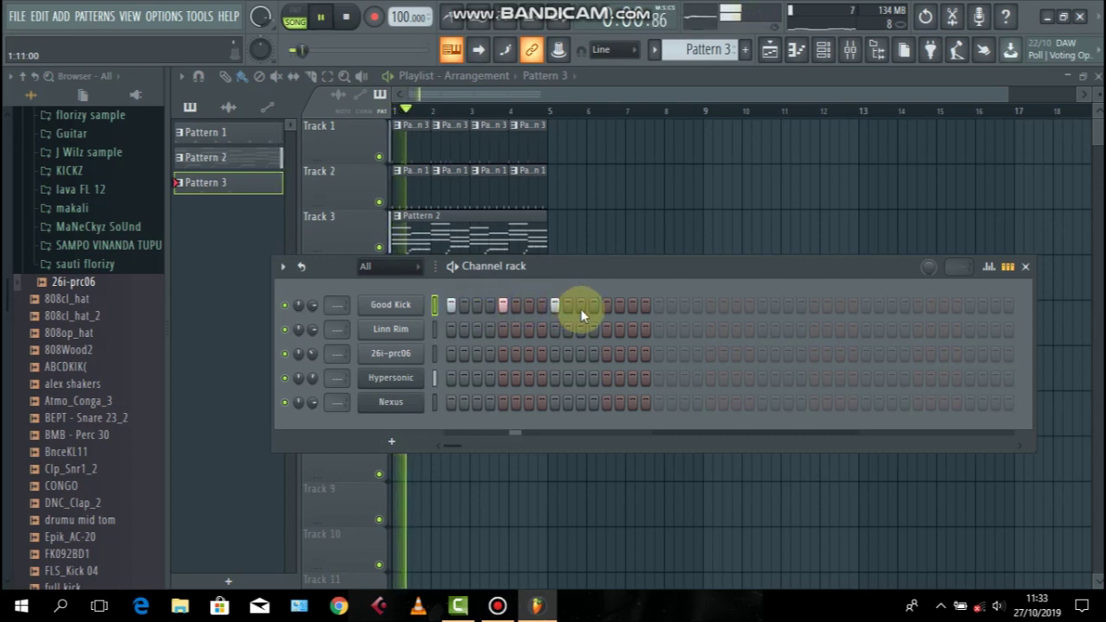
- Add Good Kick hits on steps 13 and 15 of Pattern 3, auditioning them with the arrangement before stopping playback
{"action": "key", "text": "space"}
{"action": "key", "text": "space"}
{"action": "left_click", "coordinate": [606, 306]}
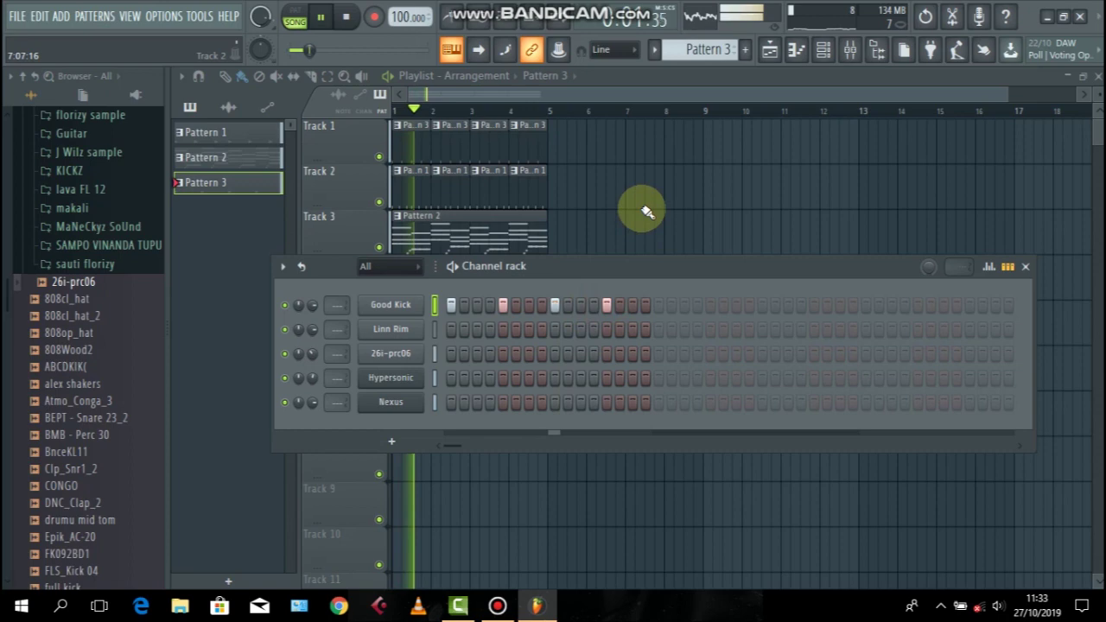
{"action": "left_click", "coordinate": [633, 306]}
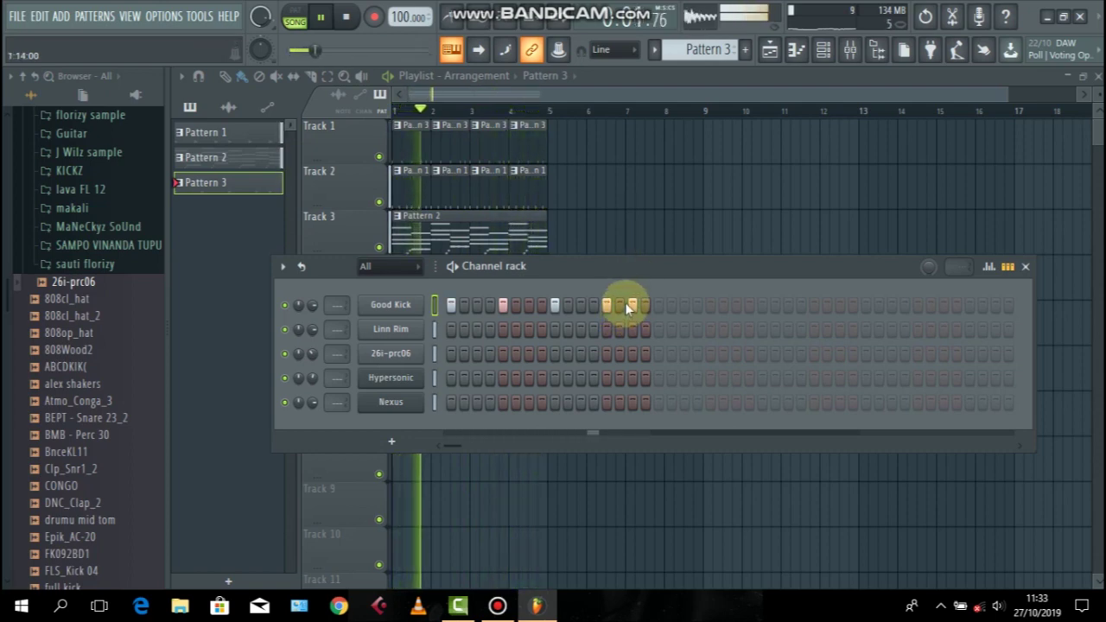
{"action": "key", "text": "space"}
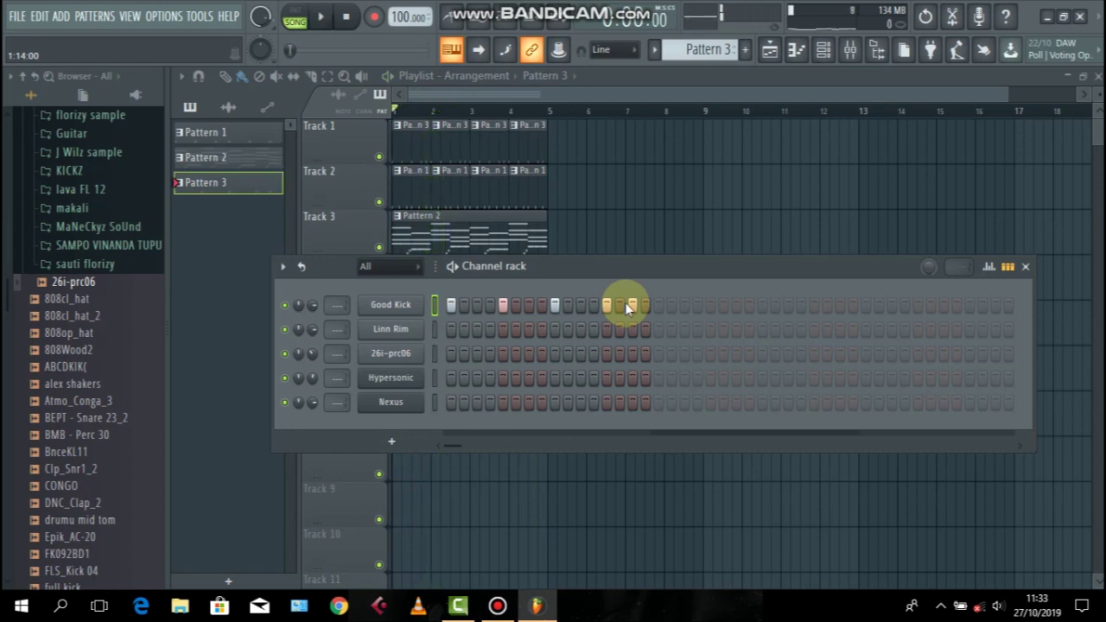
- Delete the Pattern 3 clips from bars 1 and 2 of Track 1 and play the arrangement
{"action": "right_click", "coordinate": [650, 221]}
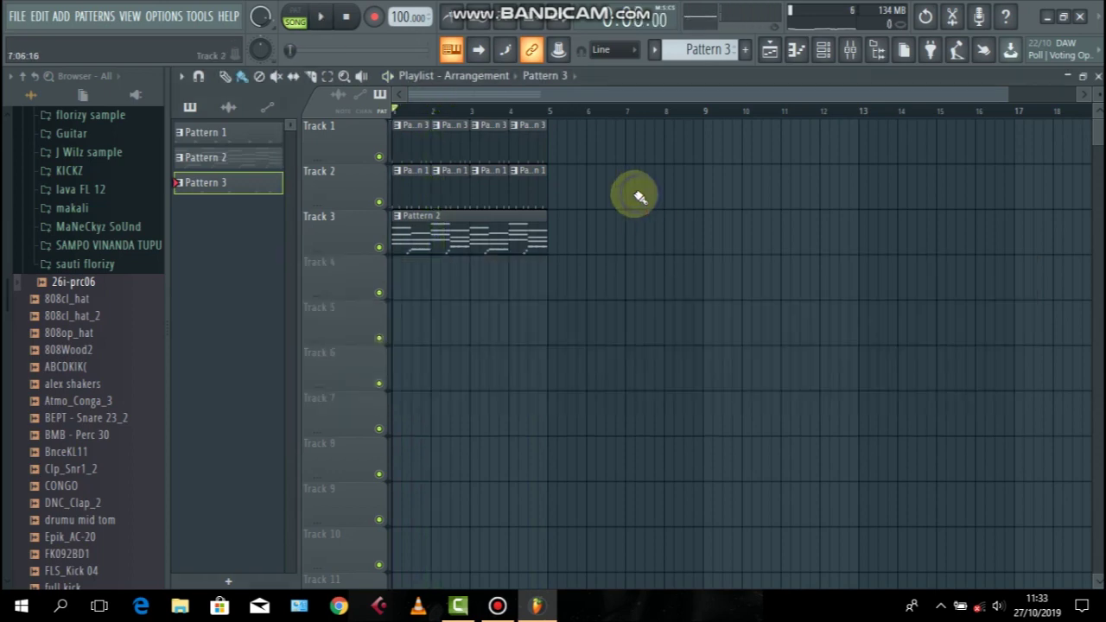
{"action": "right_click", "coordinate": [454, 151]}
{"action": "right_click", "coordinate": [417, 143]}
{"action": "key", "text": "space"}
{"action": "right_click", "coordinate": [711, 179]}
{"action": "left_click_drag", "start_coordinate": [1005, 99], "coordinate": [683, 121]}
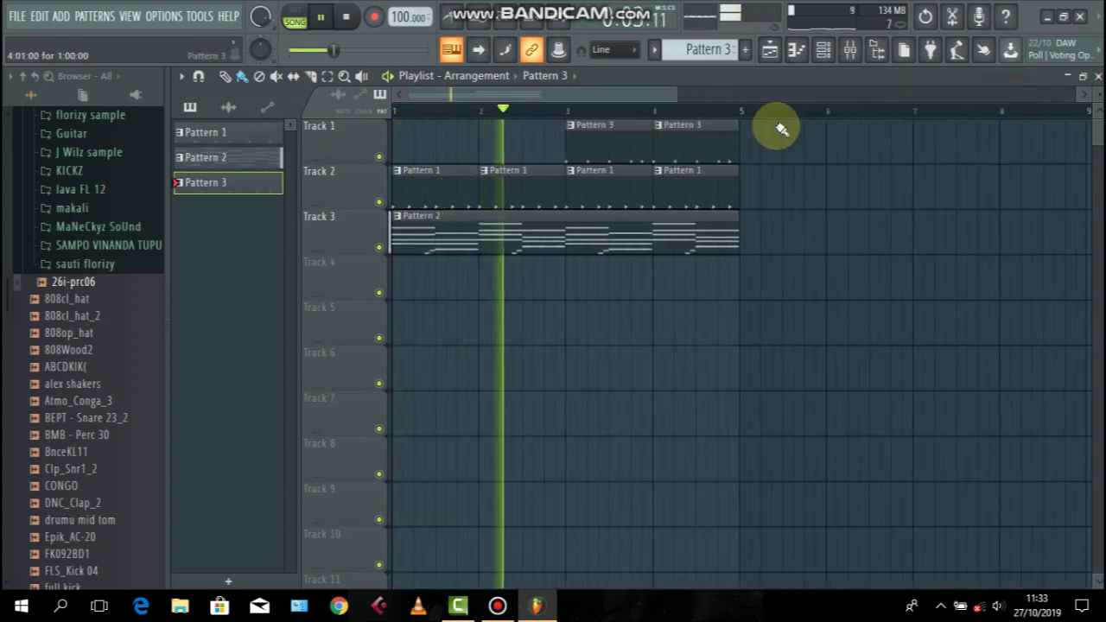
- Check the levels in the mixer during playback, close the mixer and stop the song
{"action": "left_click", "coordinate": [826, 49]}
{"action": "left_click", "coordinate": [851, 50]}
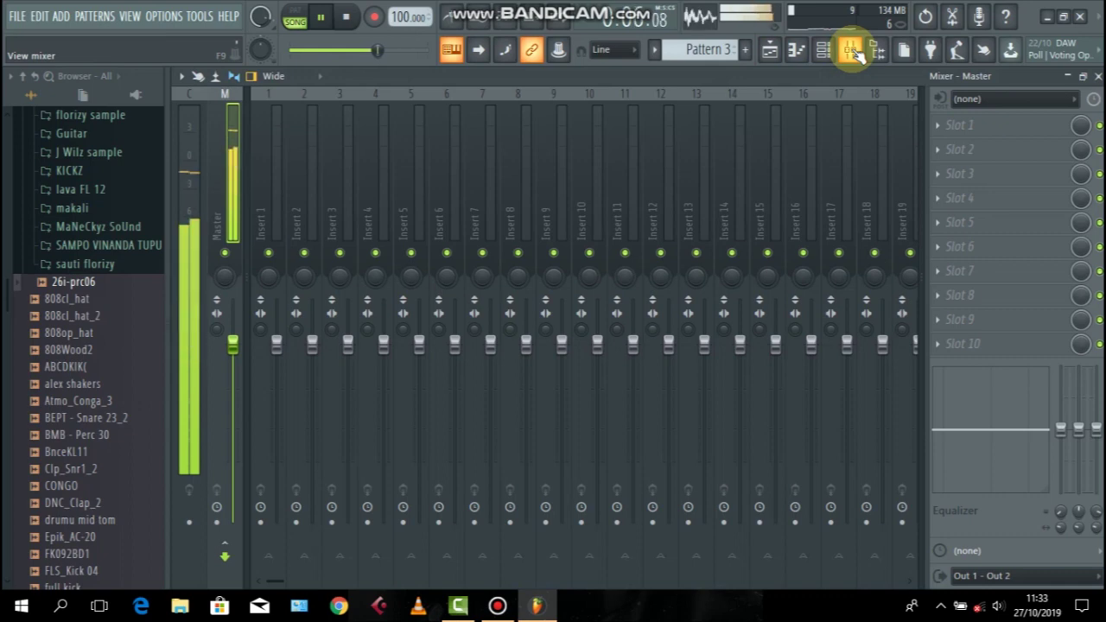
{"action": "left_click", "coordinate": [853, 51]}
{"action": "key", "text": "space"}
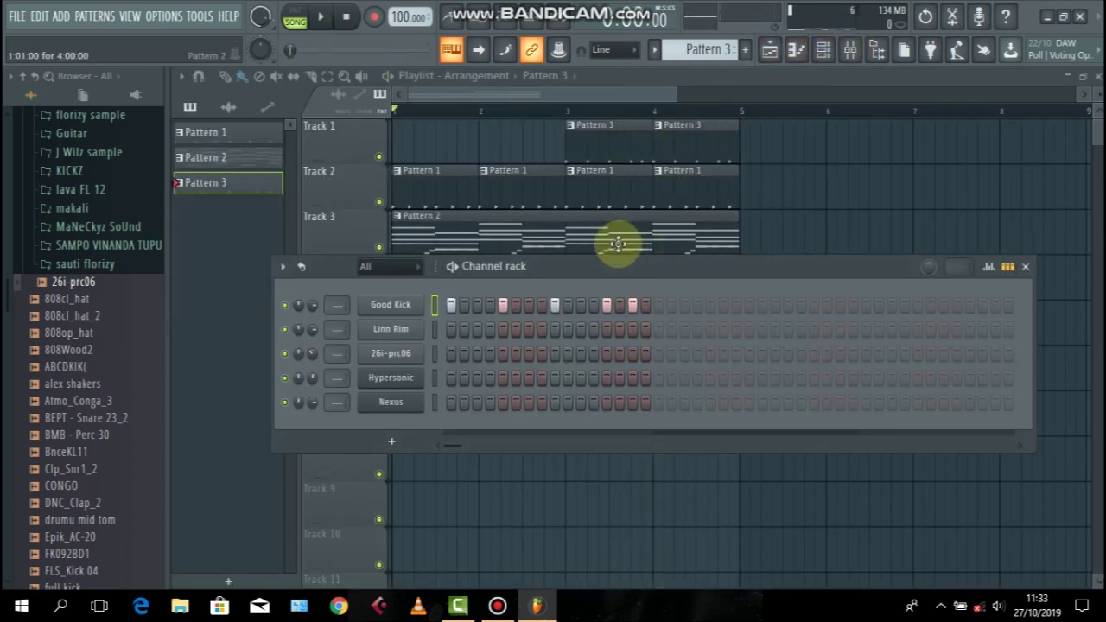
- Browse the step sequences from Pattern 1 to Pattern 4 and return to Pattern 3
{"action": "scroll", "coordinate": [706, 50], "scroll_direction": "up", "scroll_amount": 2}
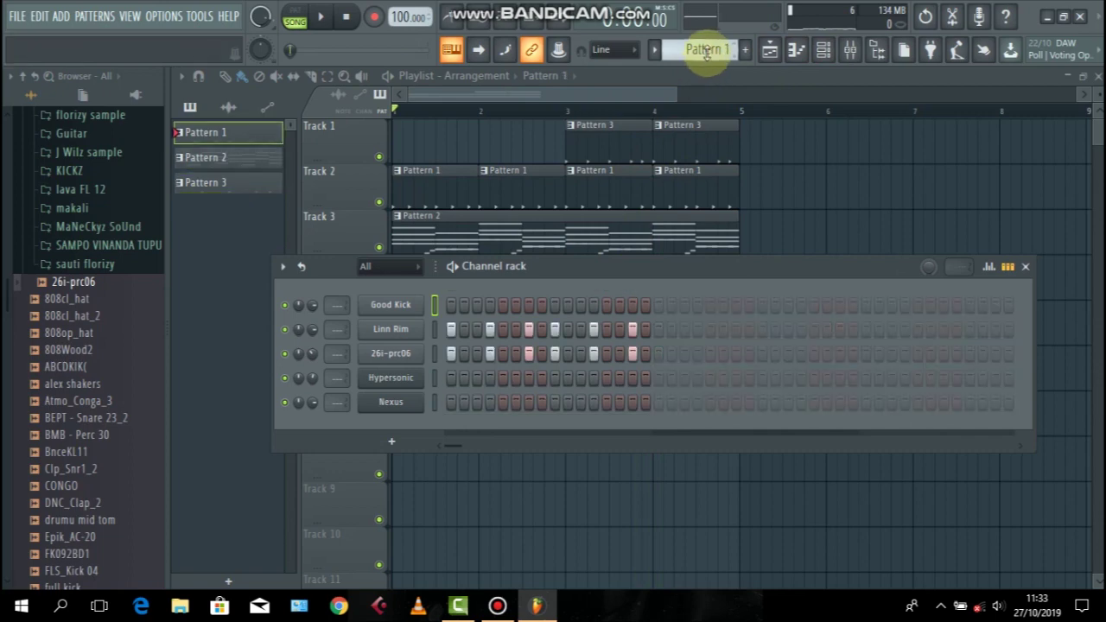
{"action": "scroll", "coordinate": [706, 50], "scroll_direction": "down", "scroll_amount": 6}
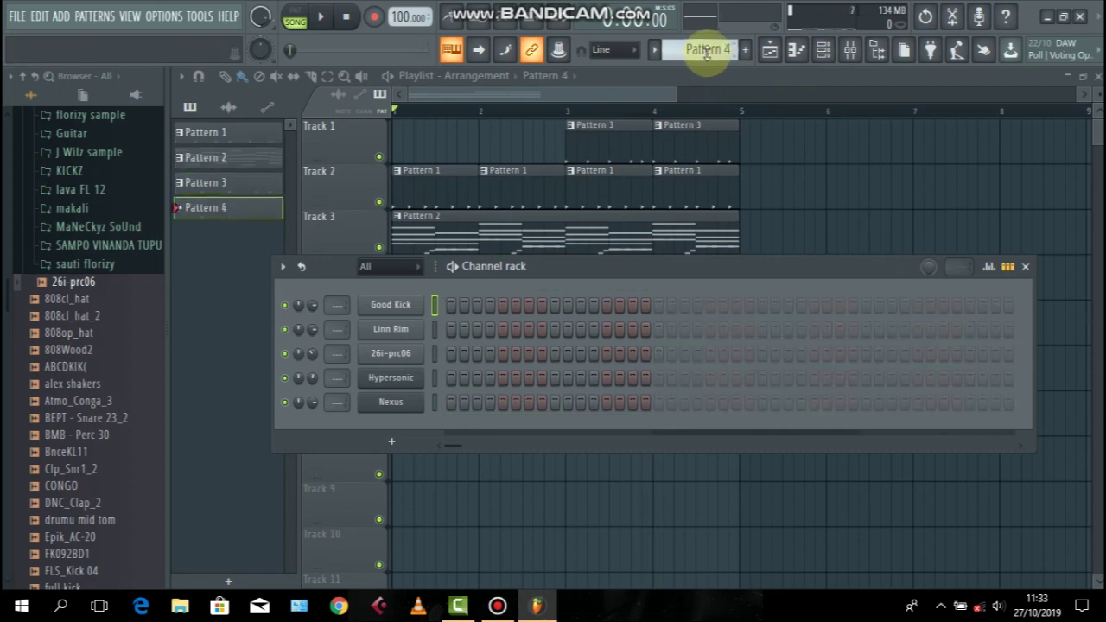
{"action": "scroll", "coordinate": [706, 50], "scroll_direction": "up", "scroll_amount": 2}
{"action": "scroll", "coordinate": [706, 50], "scroll_direction": "down", "scroll_amount": 1}
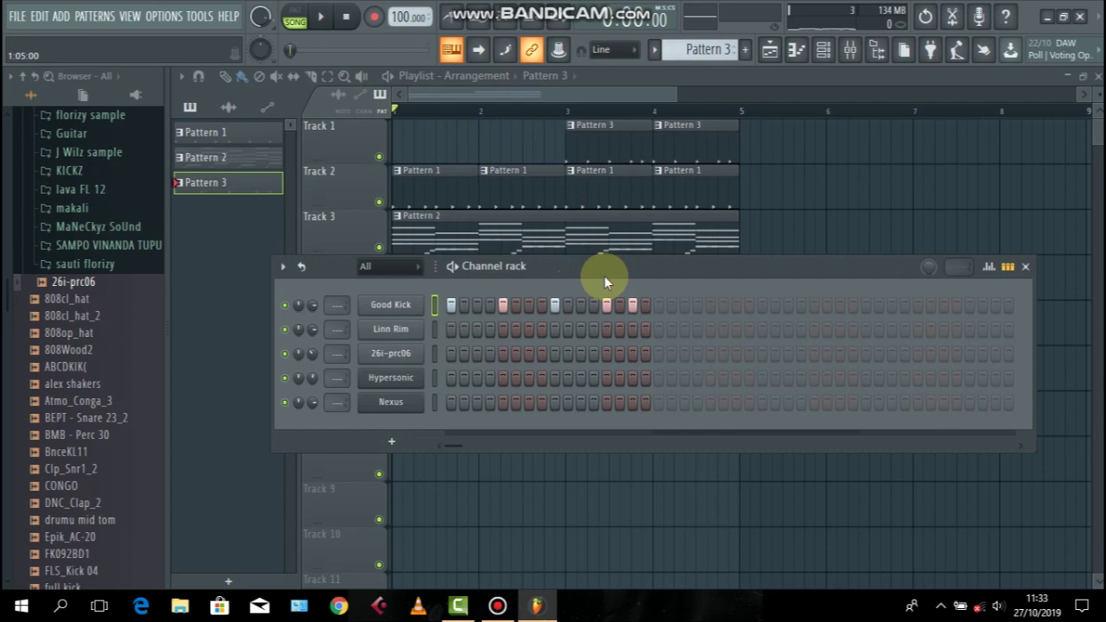
{"action": "left_click_drag", "start_coordinate": [604, 270], "coordinate": [611, 251]}
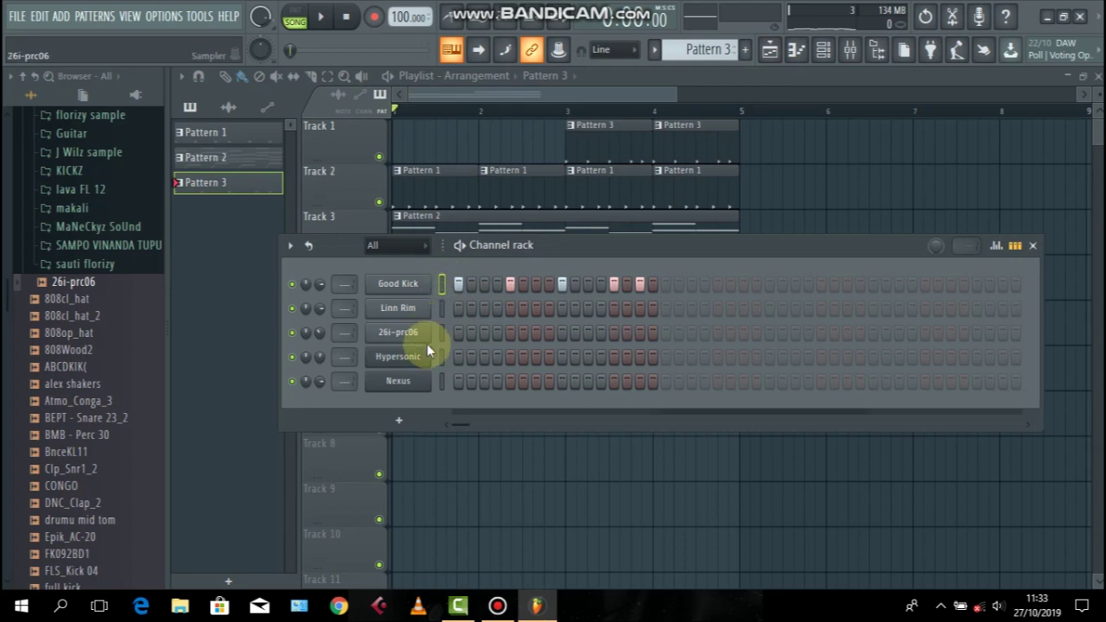
- Route all five channel rack channels to consecutive mixer tracks starting at Insert 1
{"action": "left_click", "coordinate": [850, 50]}
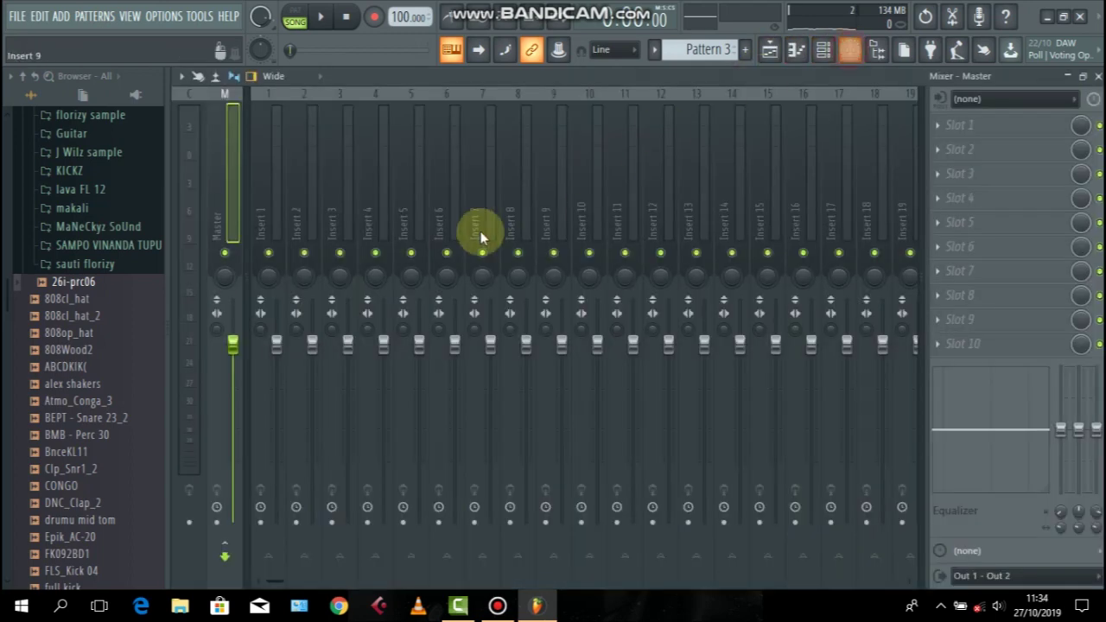
{"action": "left_click", "coordinate": [821, 50]}
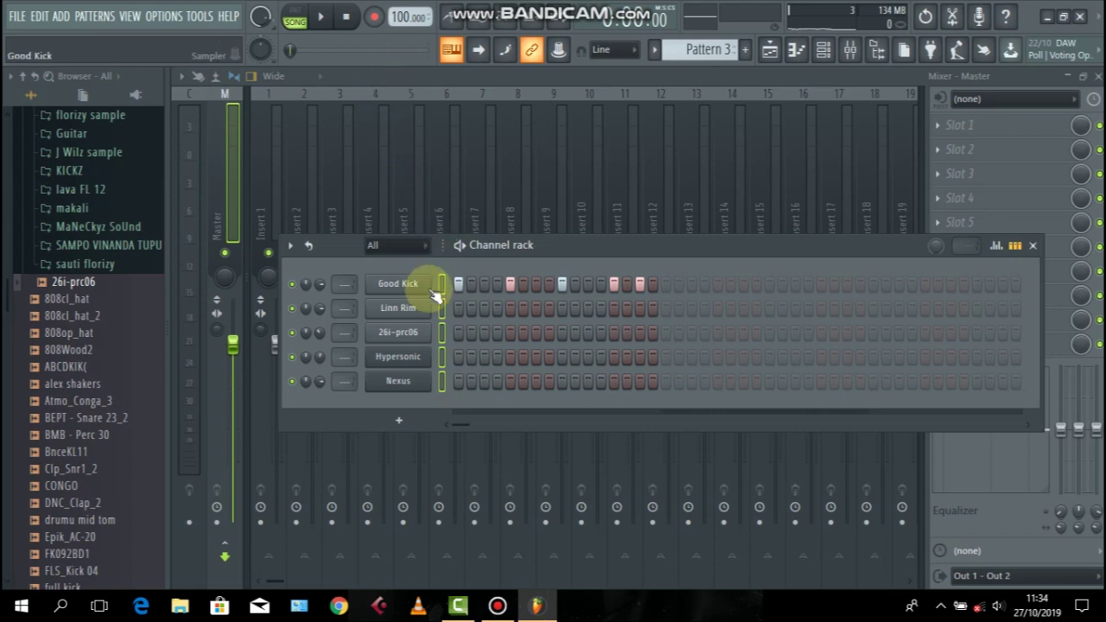
{"action": "left_click", "coordinate": [265, 221]}
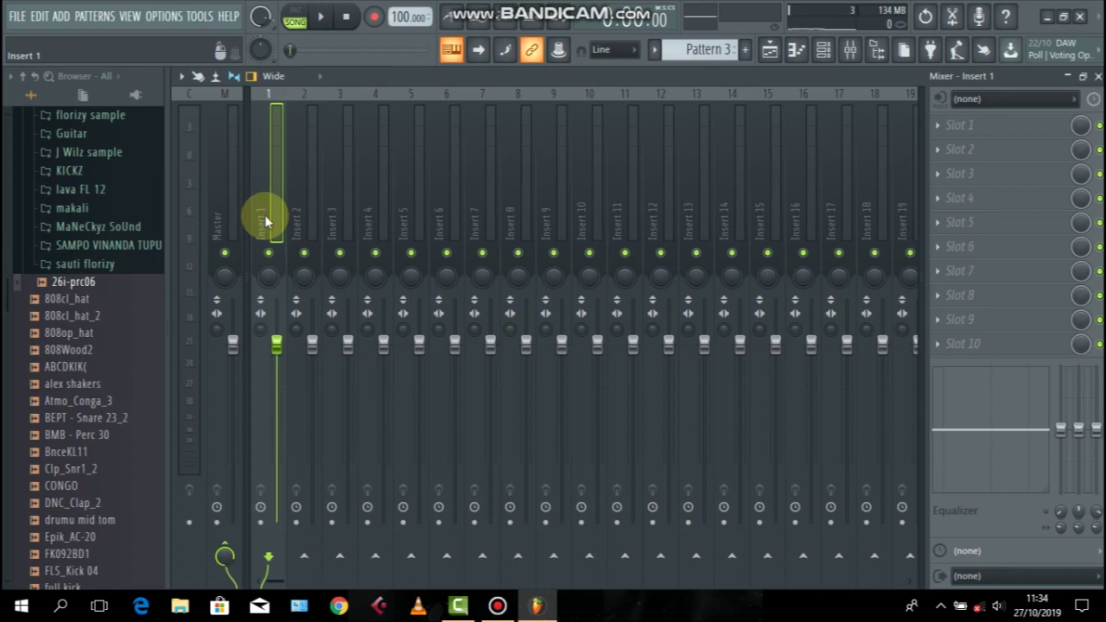
{"action": "key", "text": "ctrl+shift+l"}
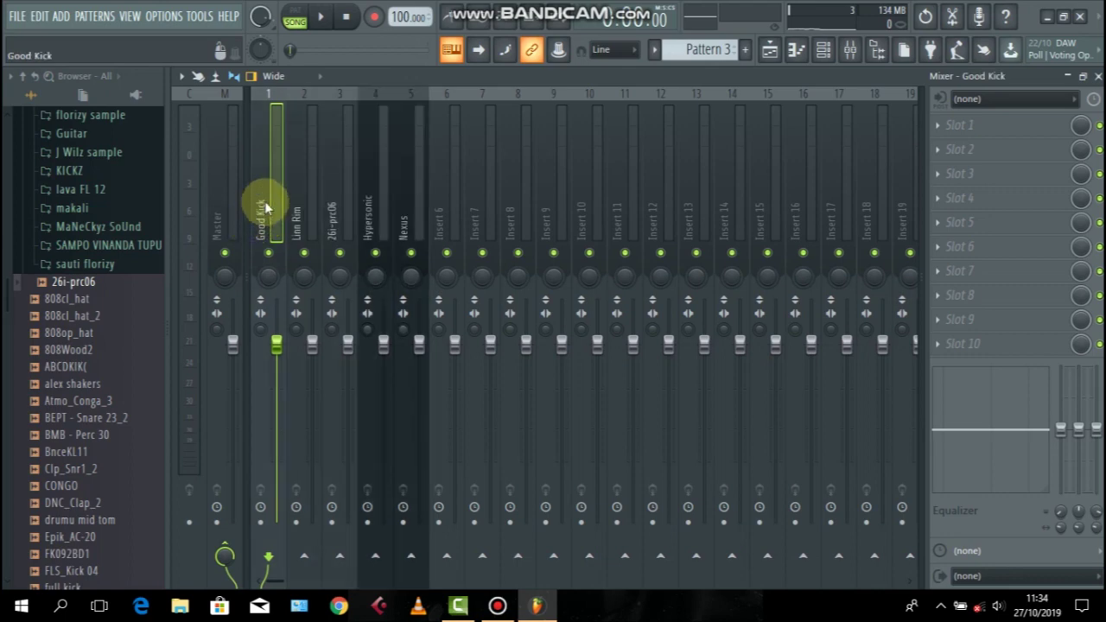
- Check the mixer track numbers of the five channels in the channel rack and return to the mixer
{"action": "left_click", "coordinate": [823, 51]}
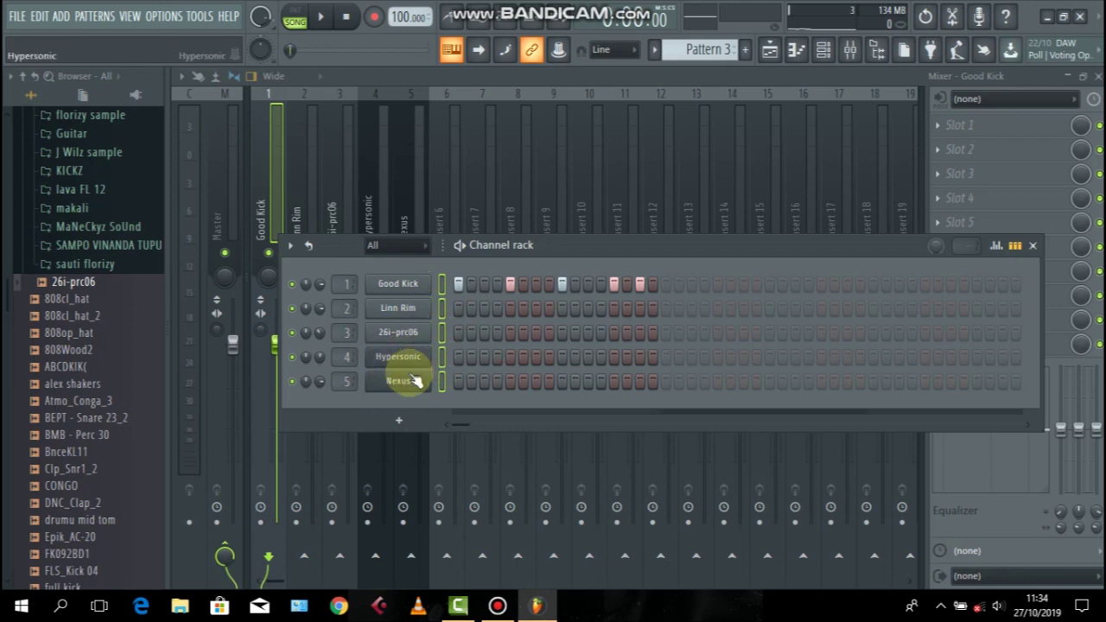
{"action": "left_click", "coordinate": [361, 82]}
{"action": "left_click", "coordinate": [823, 52]}
{"action": "left_click", "coordinate": [453, 50]}
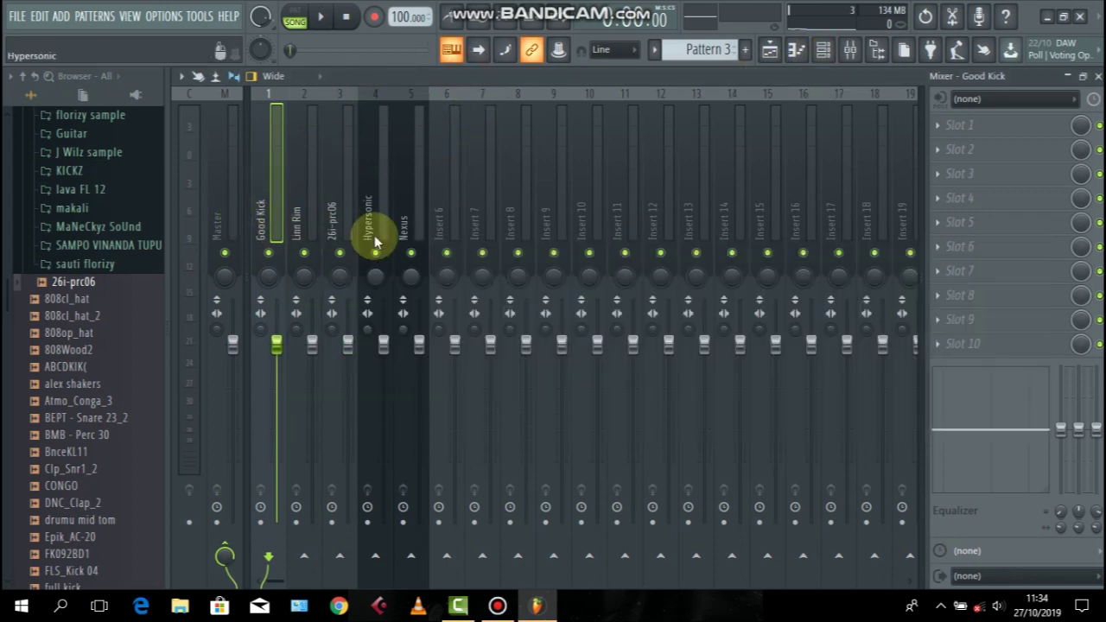
- Play the arrangement to check each channel's mixer level, and return to the playlist with Tracks 1 to 3 uncovered
{"action": "key", "text": "space"}
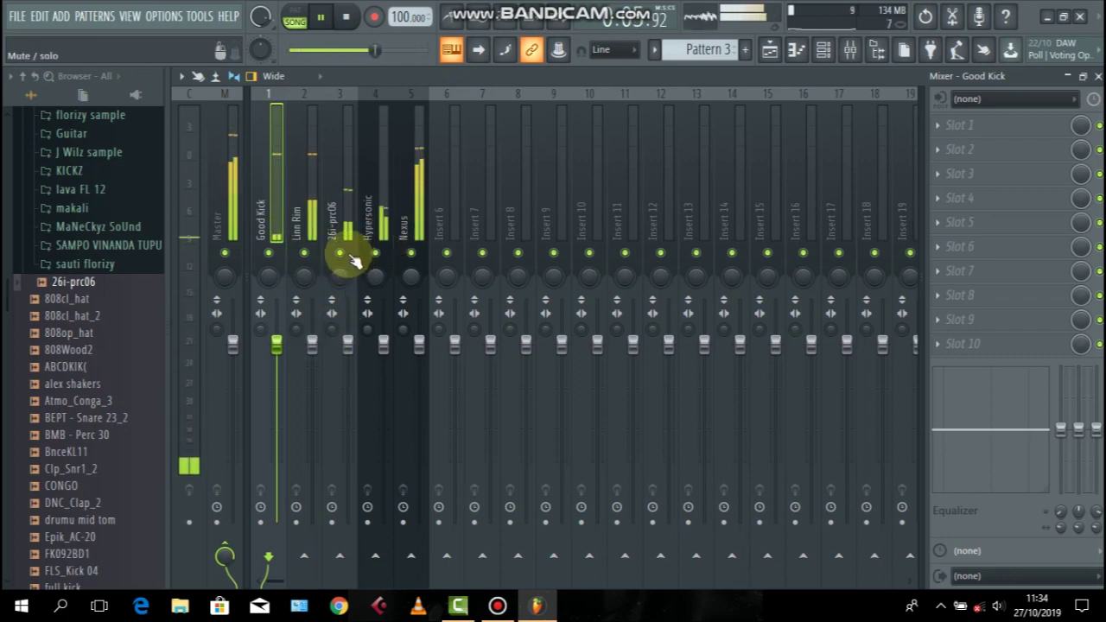
{"action": "key", "text": "space"}
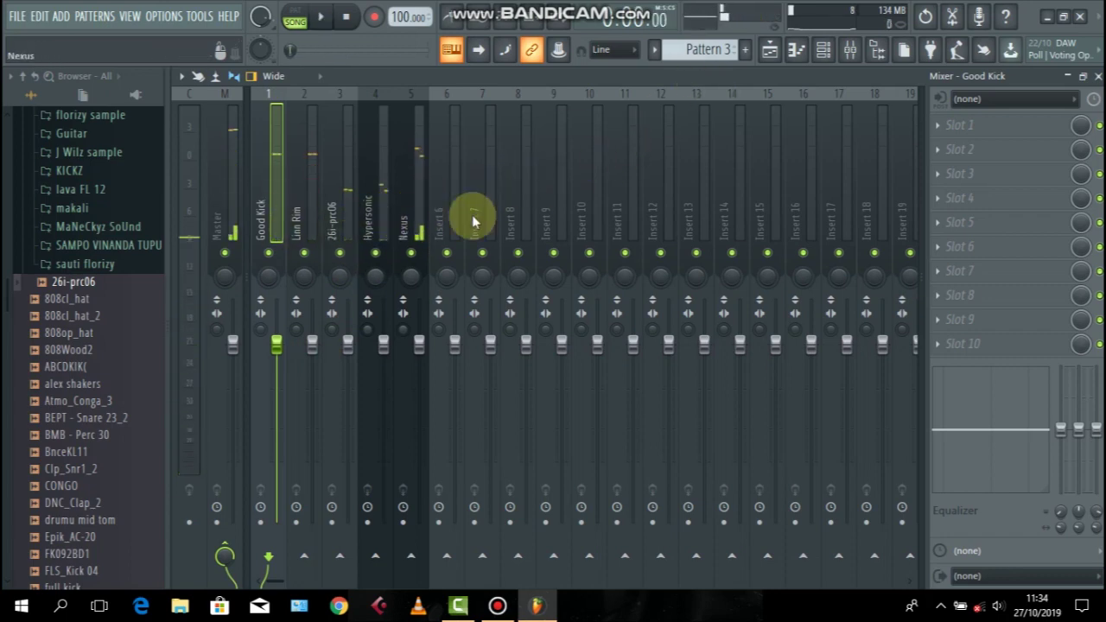
{"action": "left_click", "coordinate": [1098, 76]}
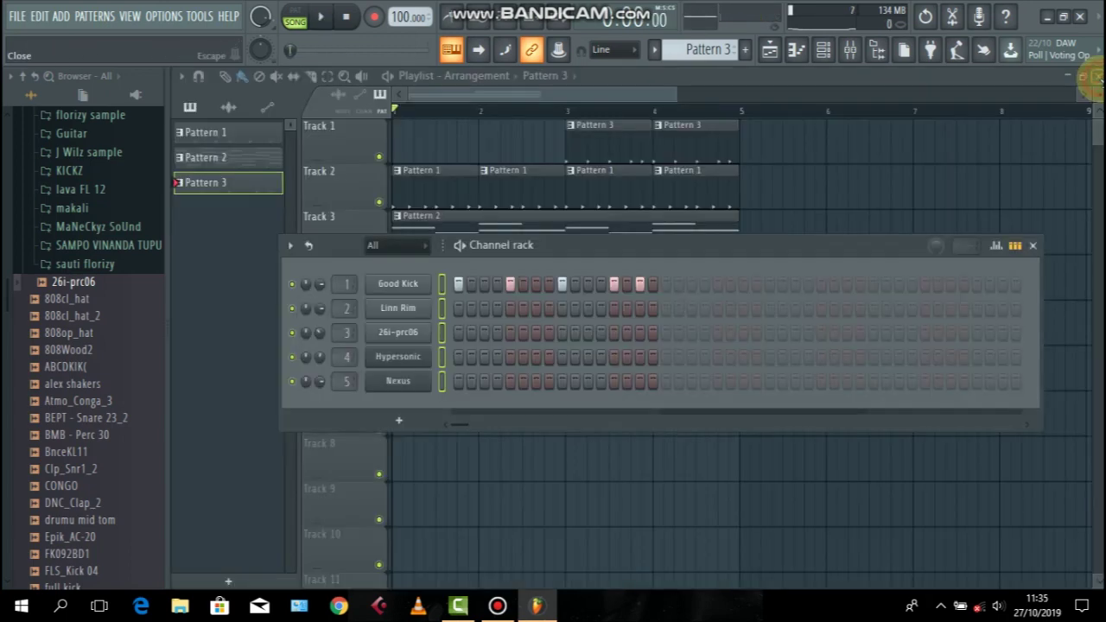
{"action": "left_click_drag", "start_coordinate": [716, 248], "coordinate": [732, 352]}
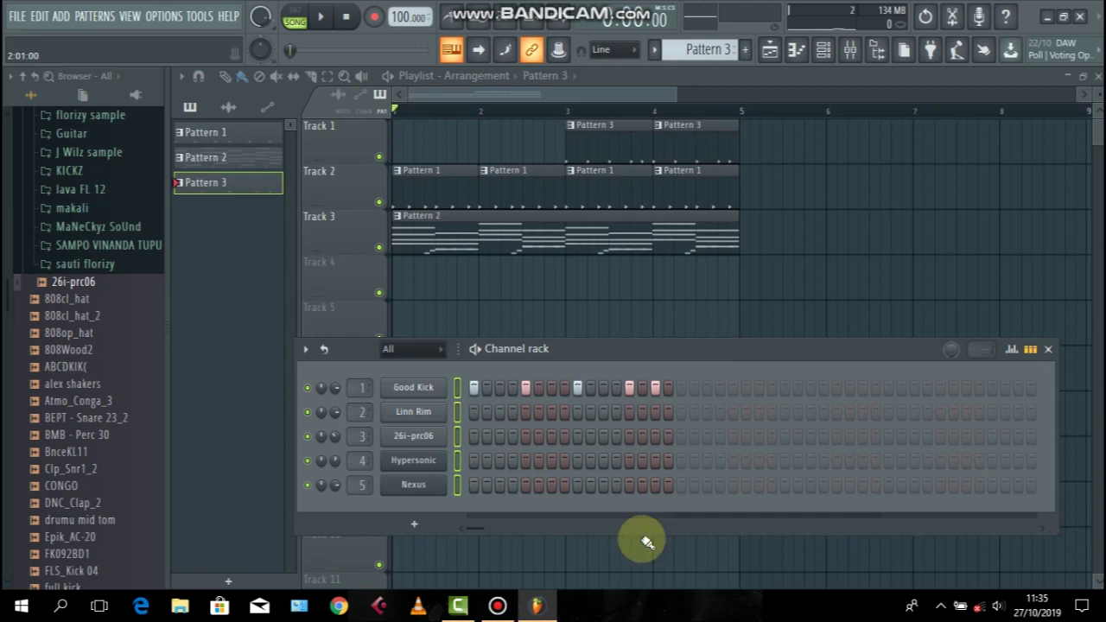
{"action": "left_click", "coordinate": [501, 608]}
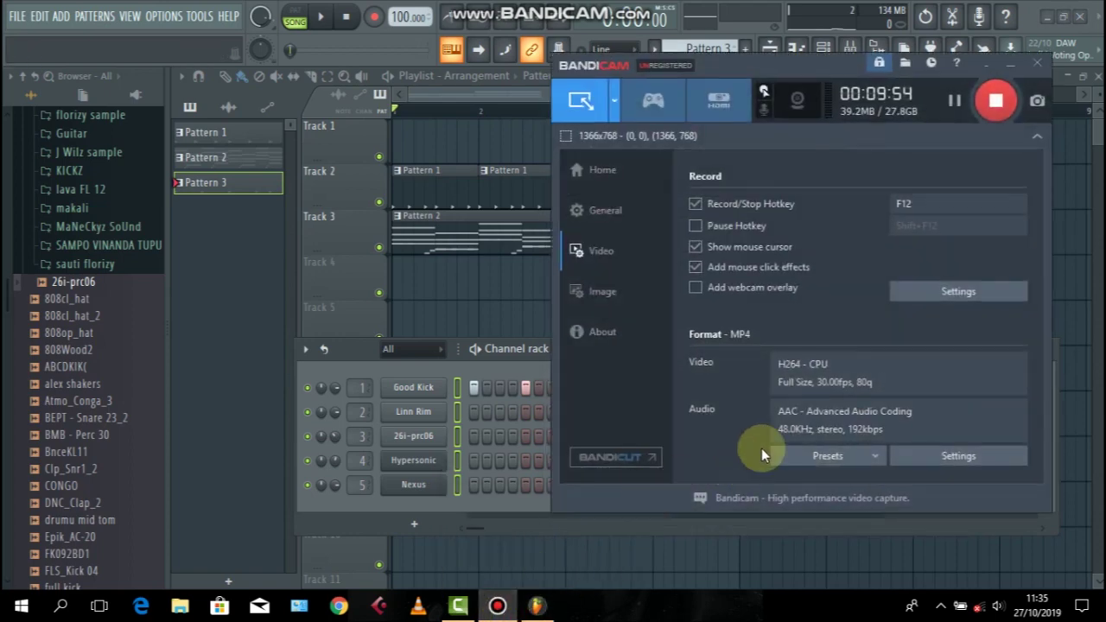